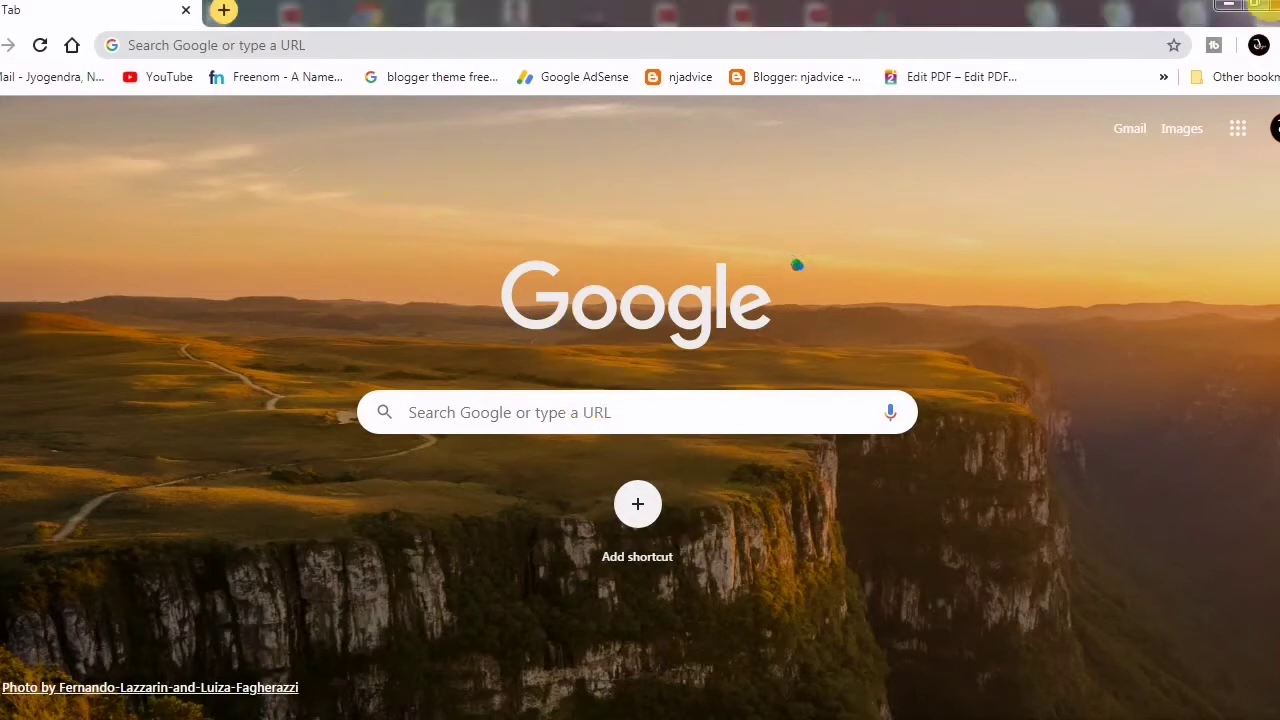
Search Google for "novicorp"
left_click(1229, 6)
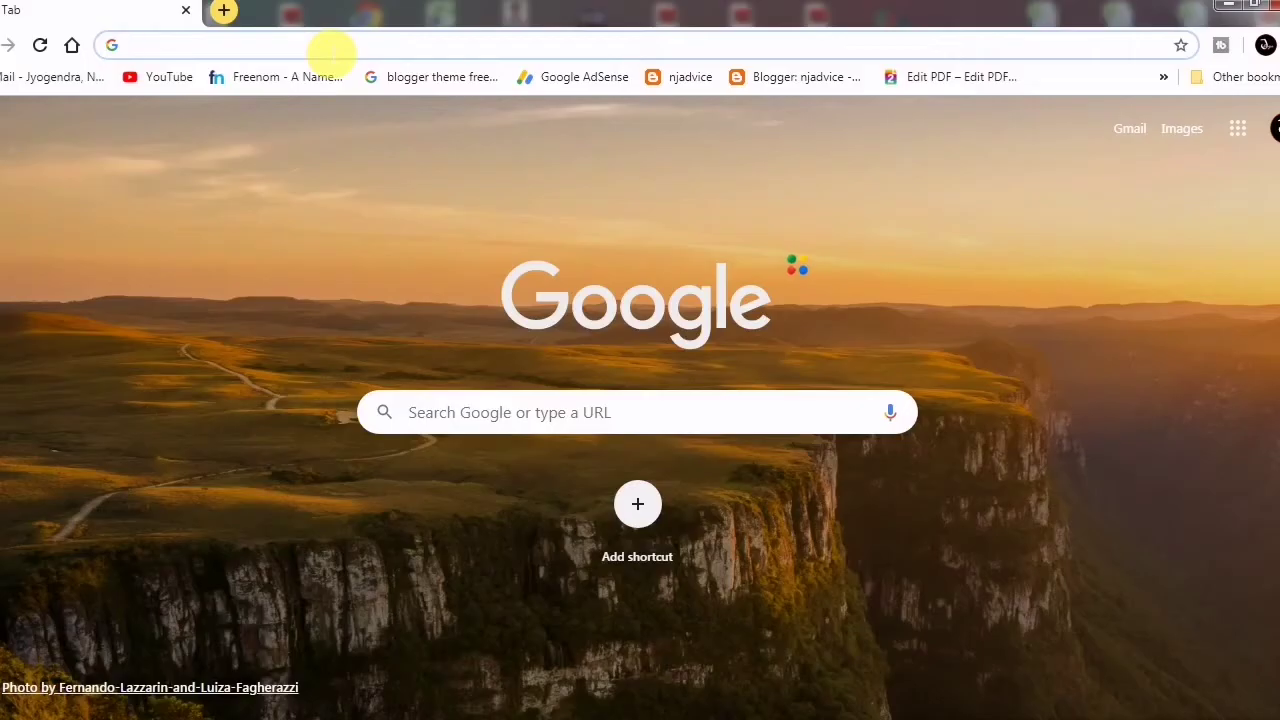
type("nvi")
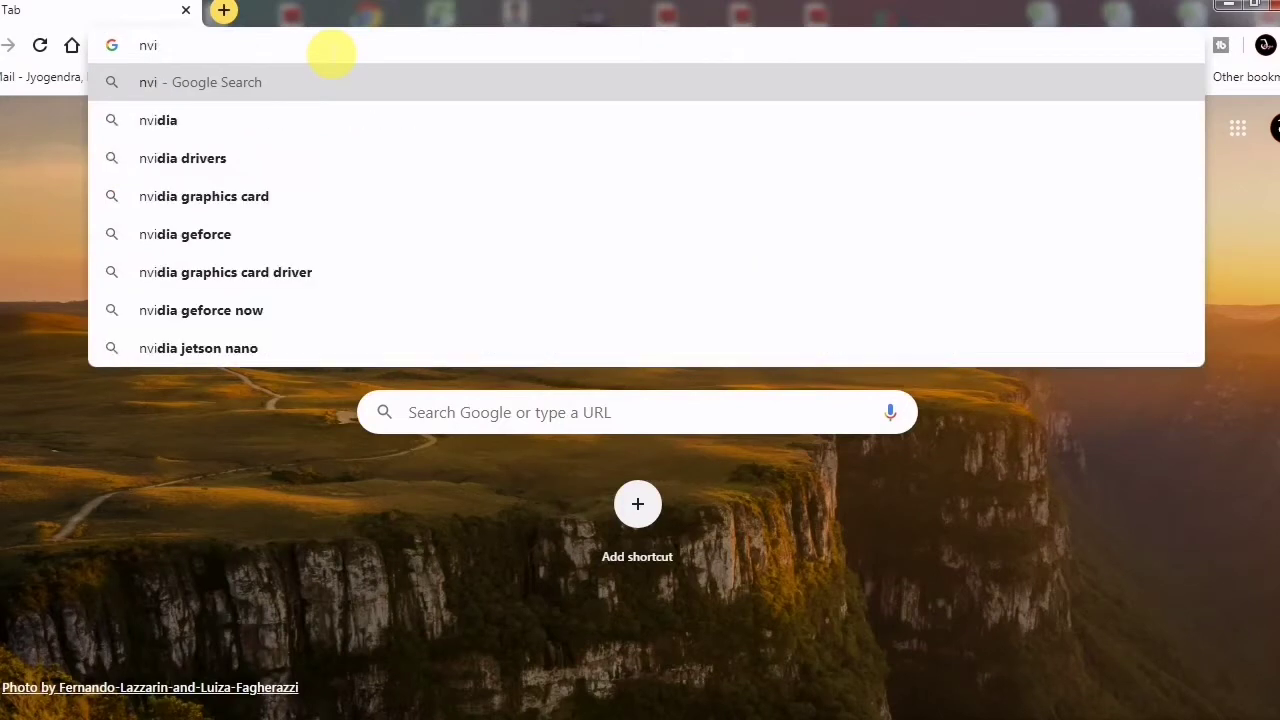
type("cr")
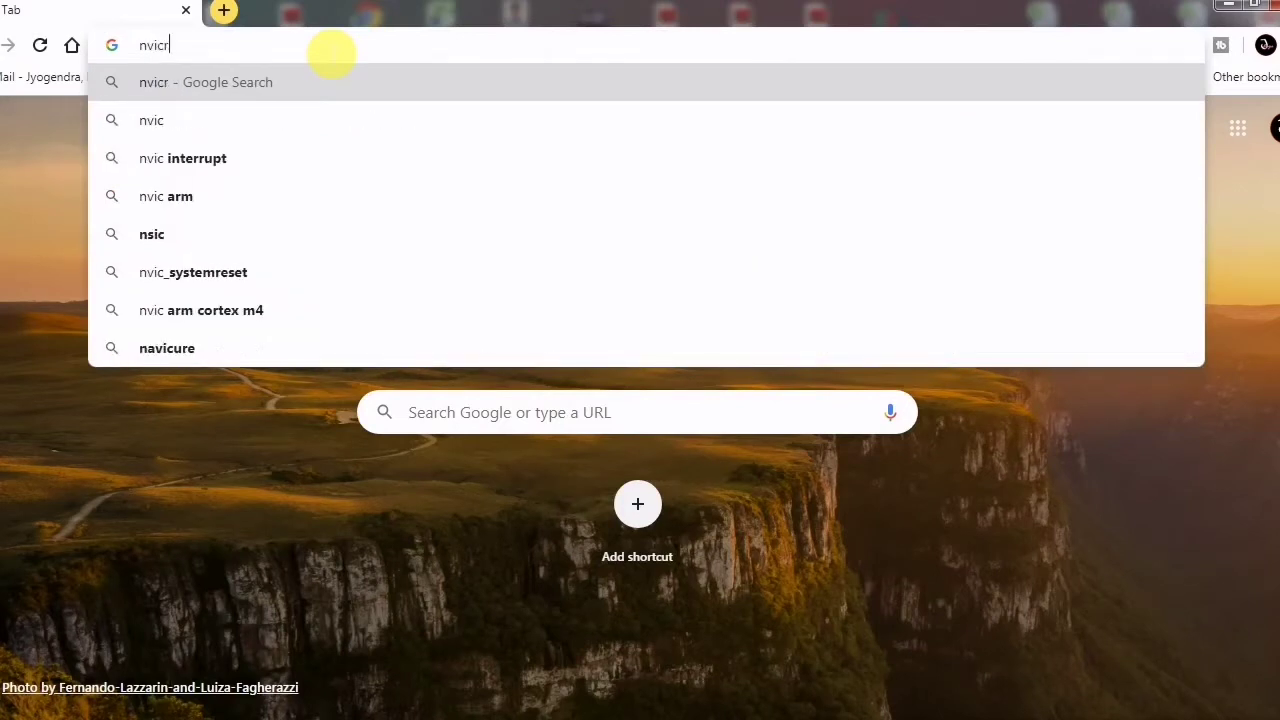
type("op")
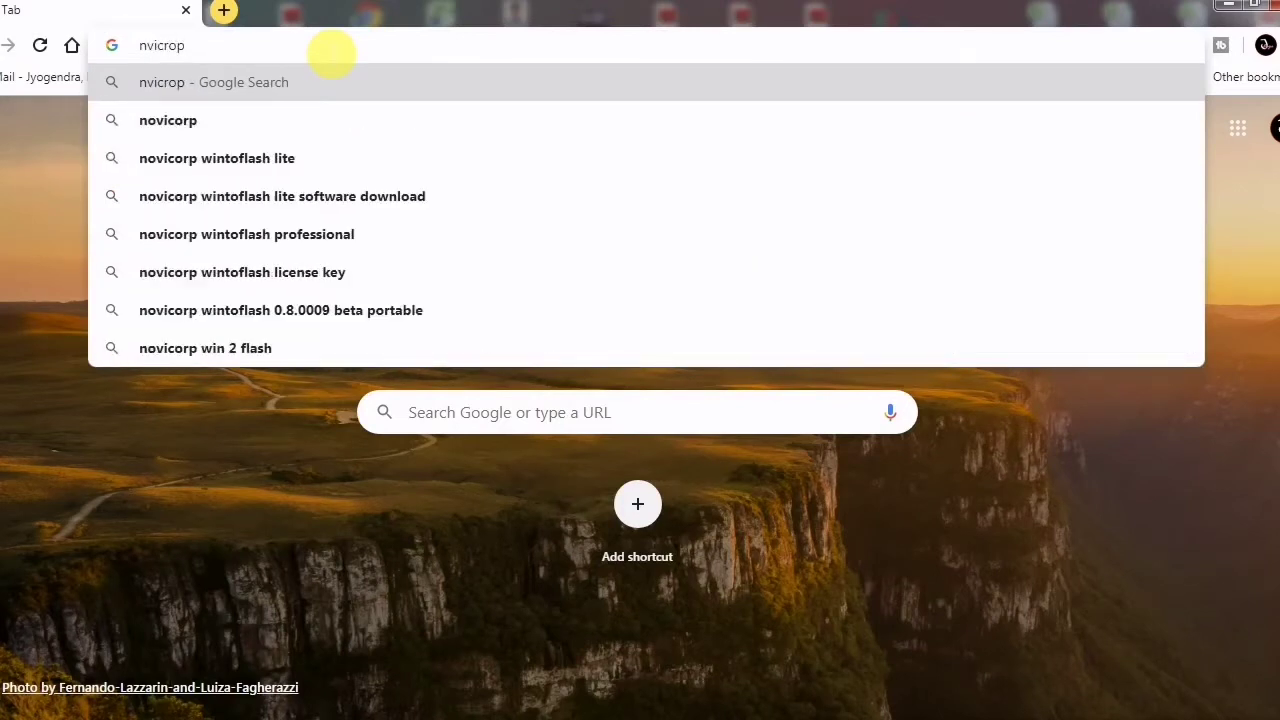
key("Down")
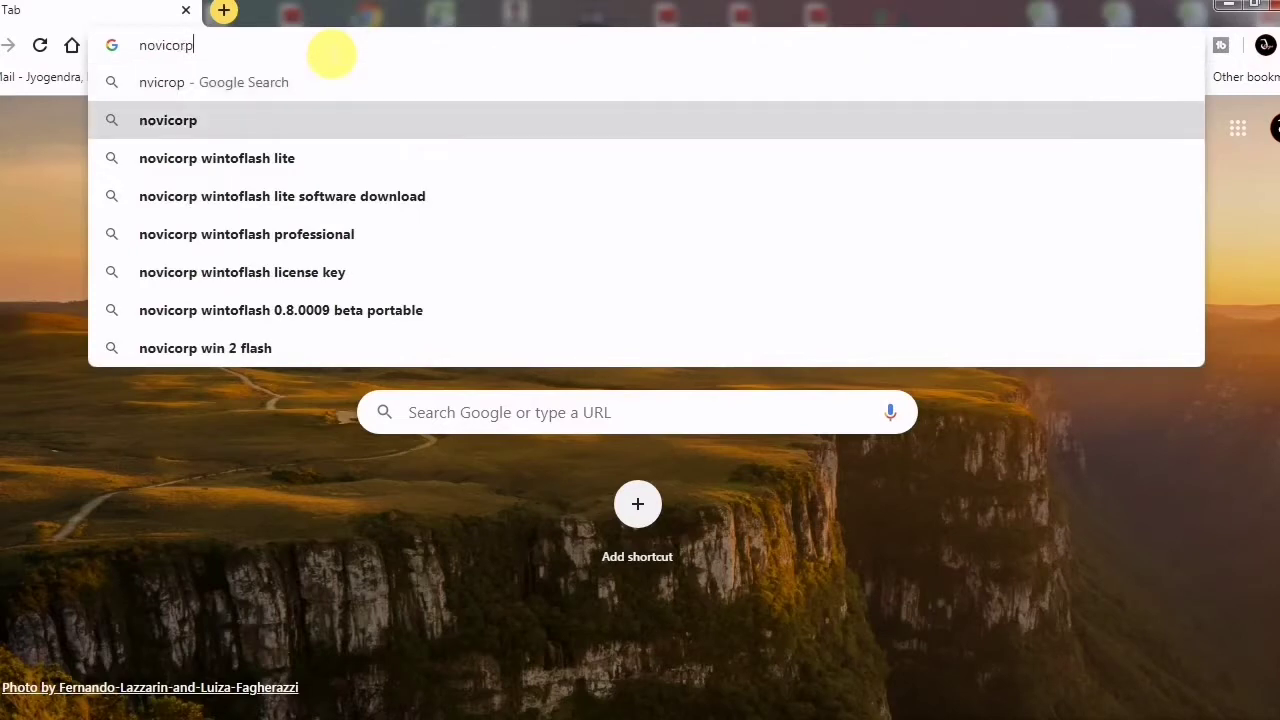
key("Return")
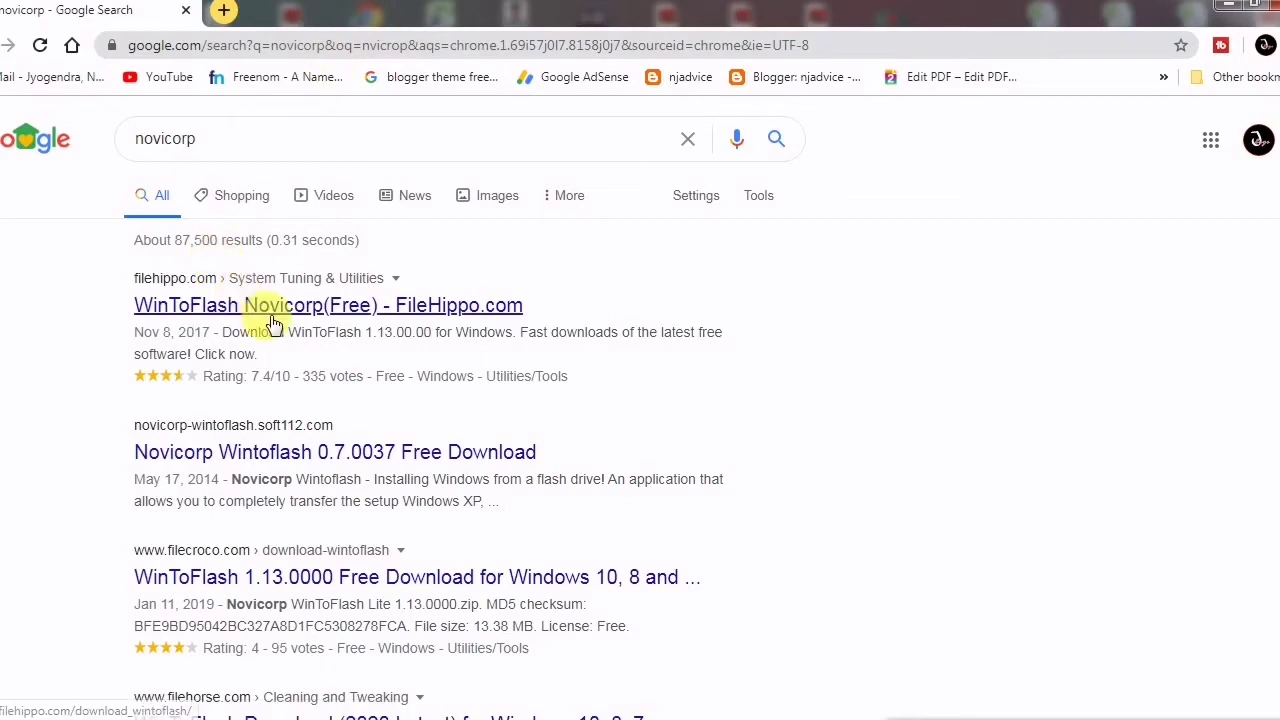
Look through the search results and open FileHippo's "WinToFlash Novicorp(Free)" download page
scroll(300, 385, "down", 3)
scroll(313, 412, "down", 6)
scroll(308, 410, "up", 4)
scroll(310, 405, "up", 4)
scroll(316, 410, "up", 1)
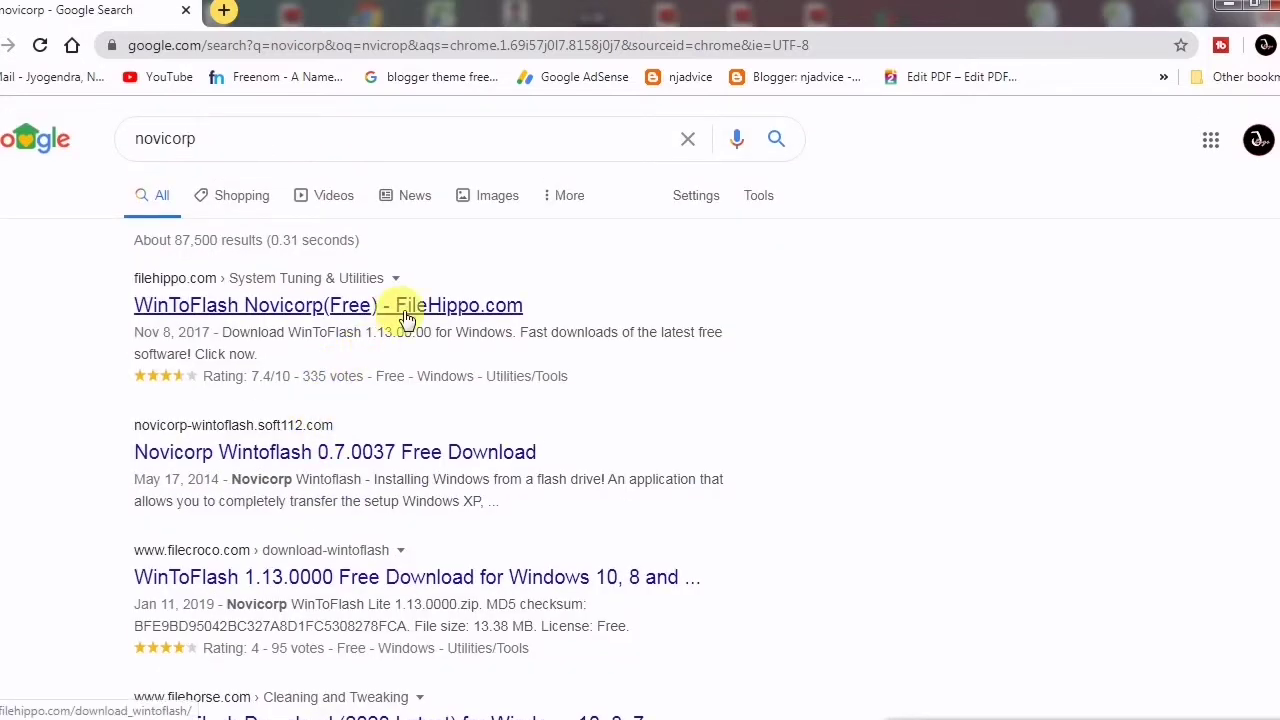
left_click_drag(566, 293, 72, 296)
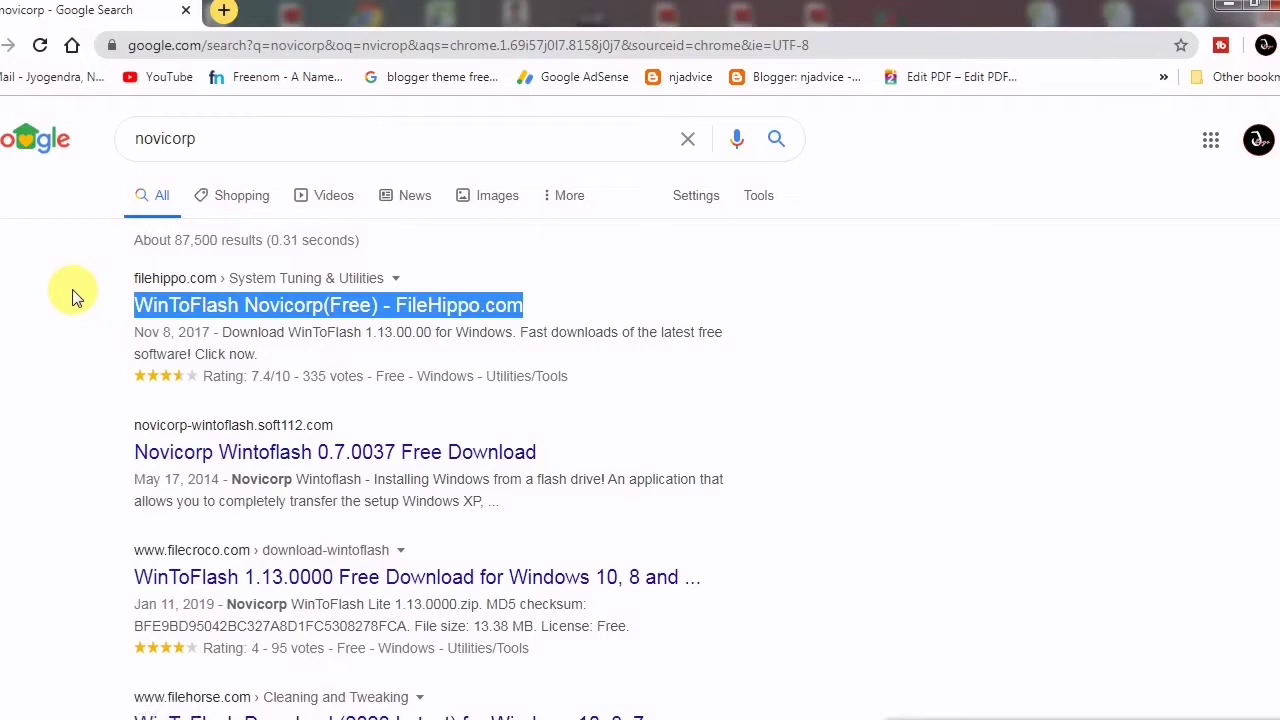
left_click(265, 312)
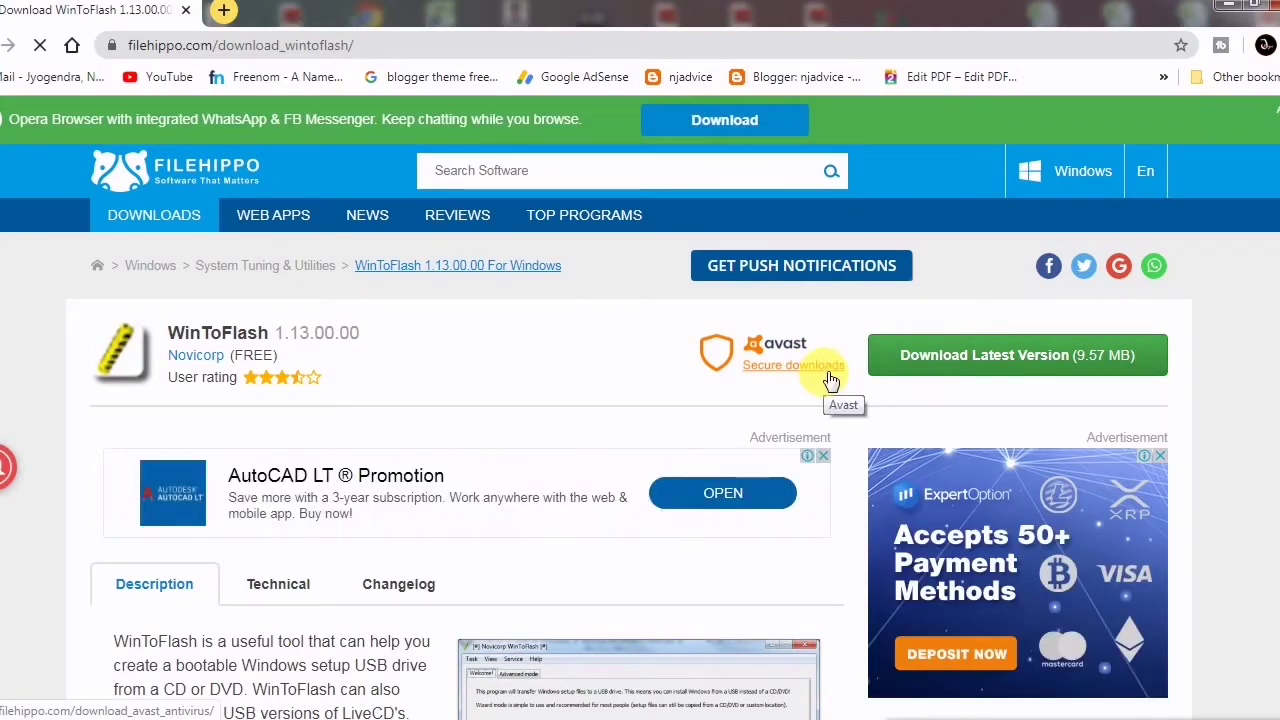
Minimize the browser, search the computer for "winto" and launch the Novicorp WinToFlash Lite 1.13.0000 setup
left_click(1227, 12)
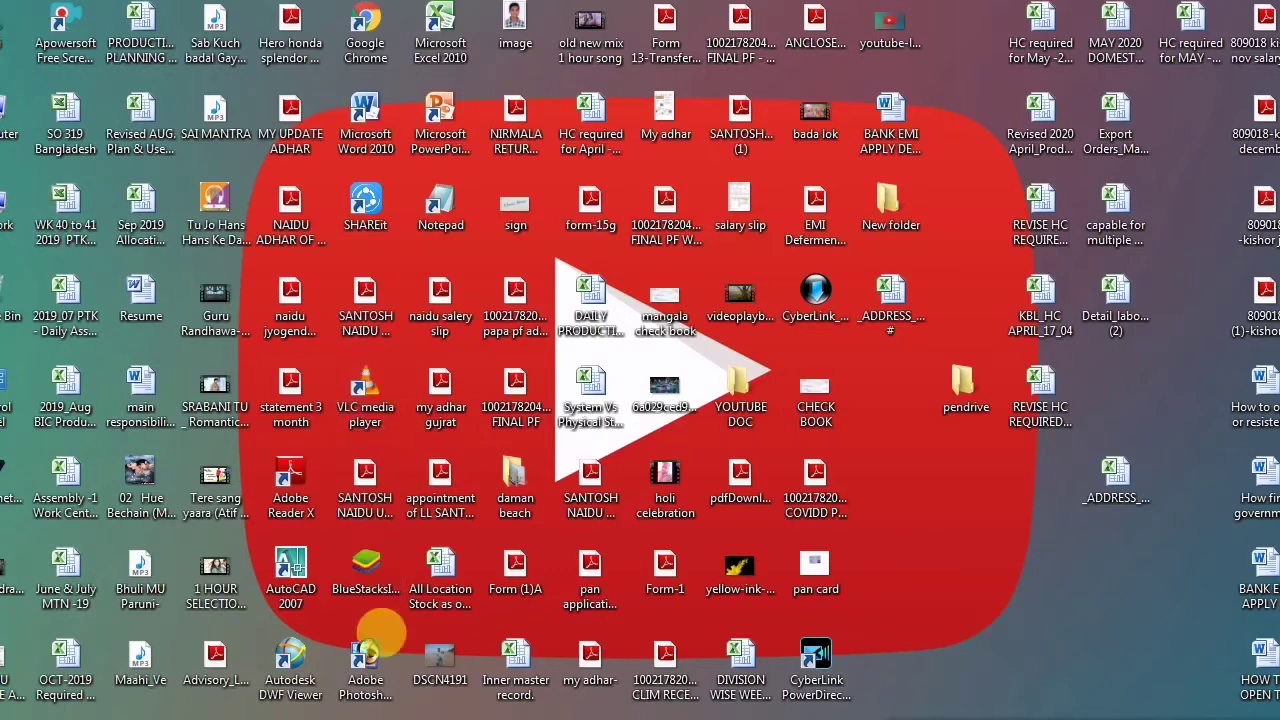
left_click(5, 716)
left_click(82, 695)
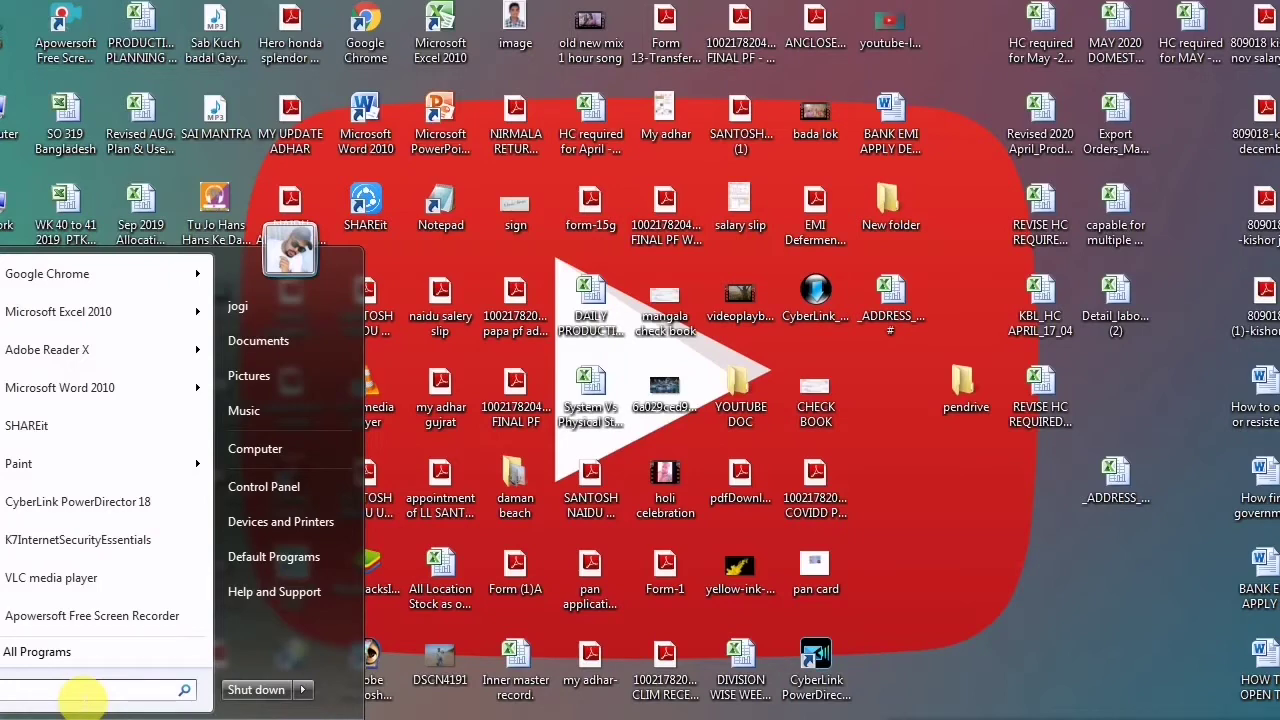
type("winto")
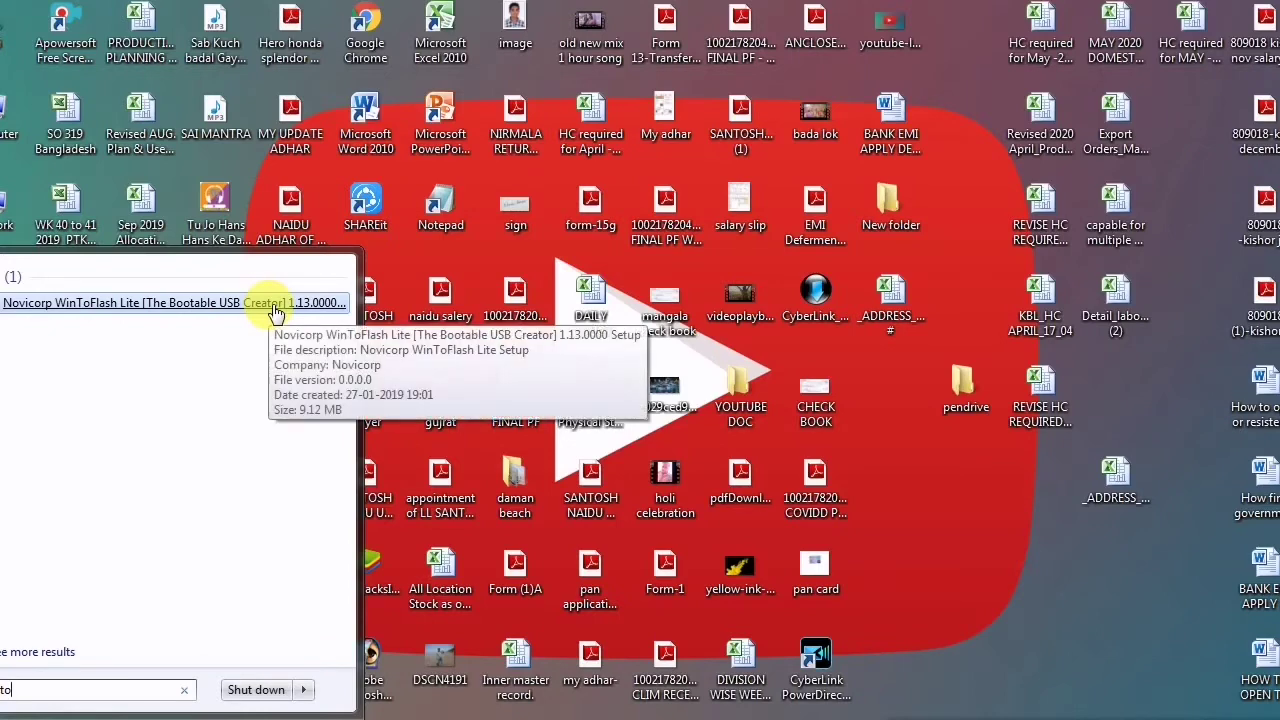
left_click(276, 303)
left_click(692, 385)
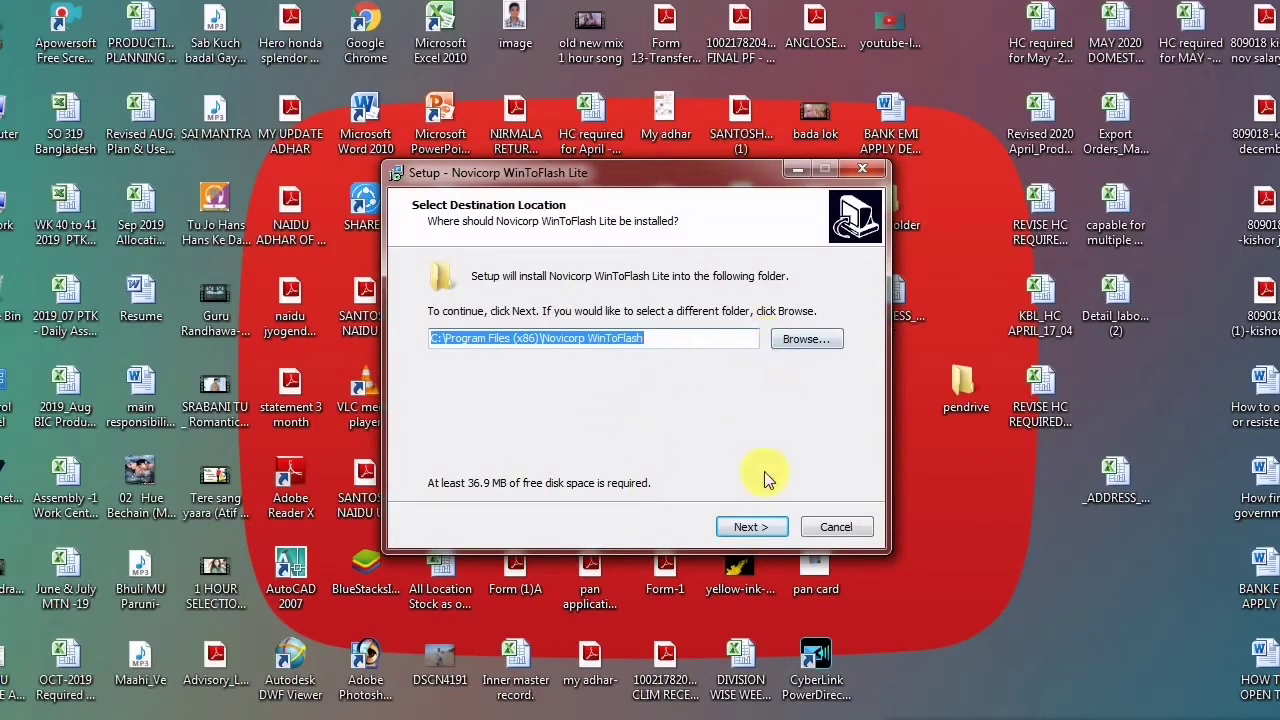
Install Novicorp WinToFlash Lite with the default destination, Start Menu folder and desktop icon, and launch it on finishing
left_click(750, 527)
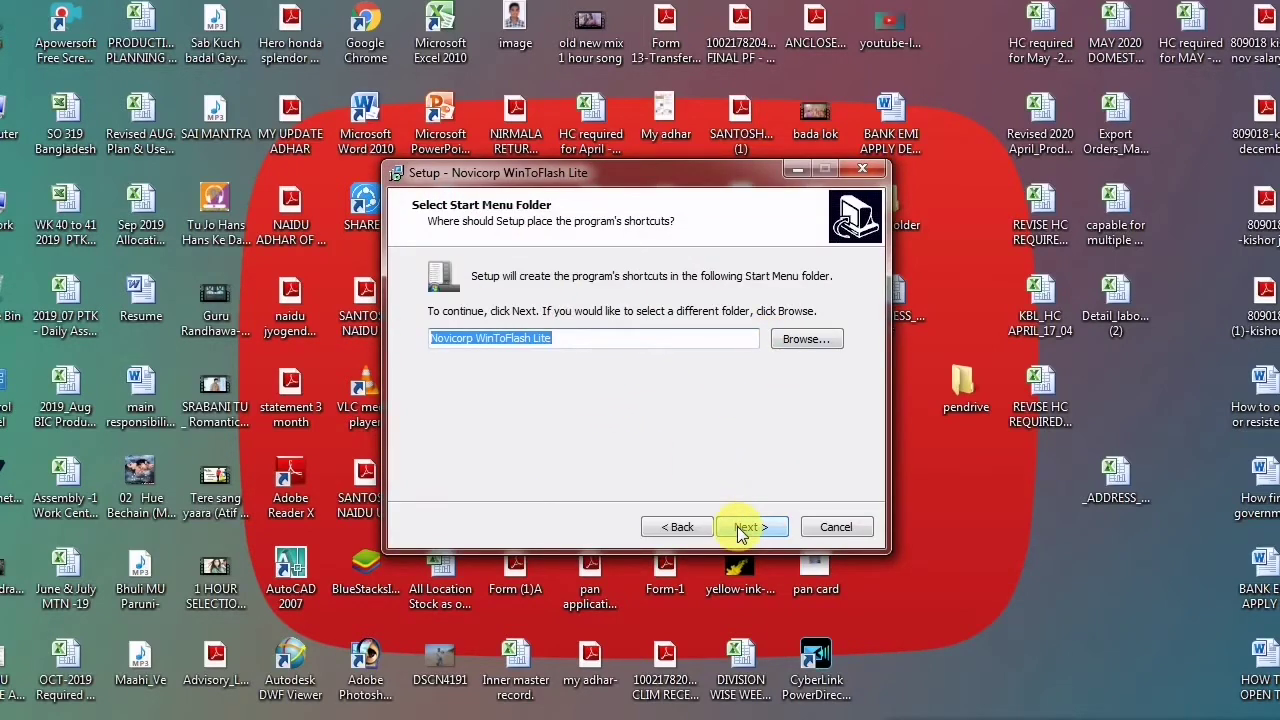
left_click(741, 530)
left_click(741, 530)
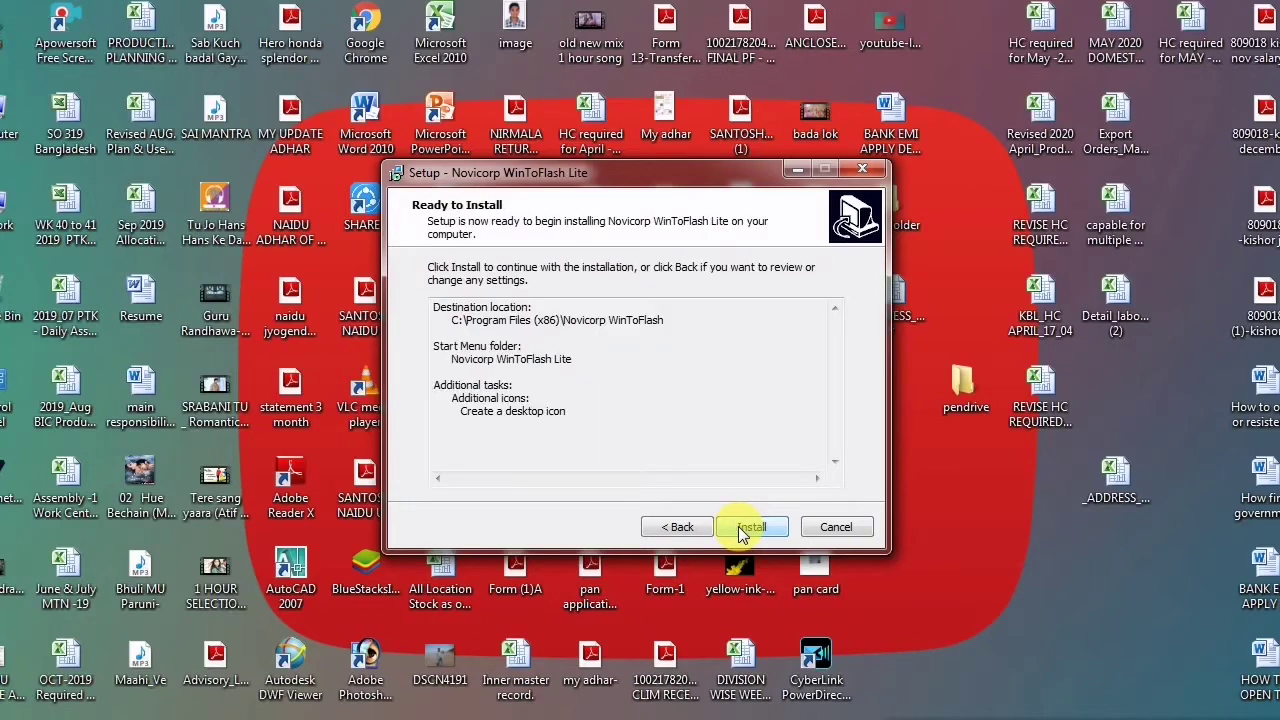
left_click(739, 528)
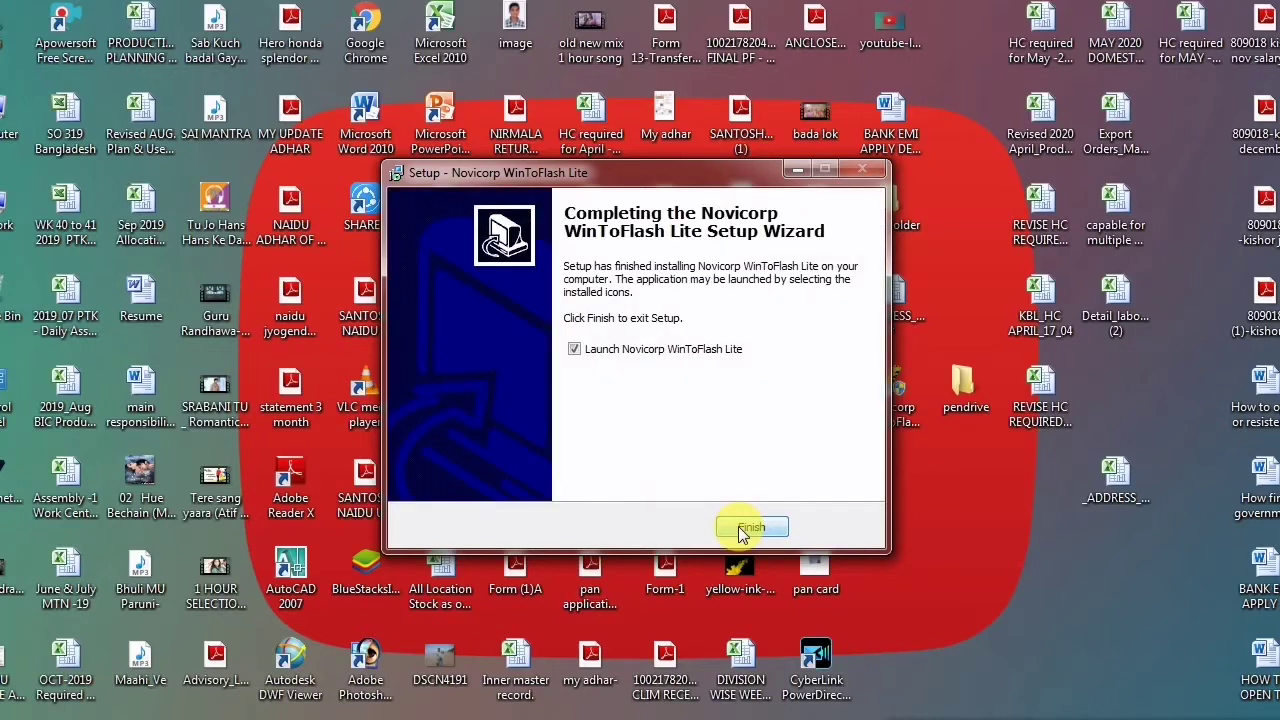
left_click(750, 528)
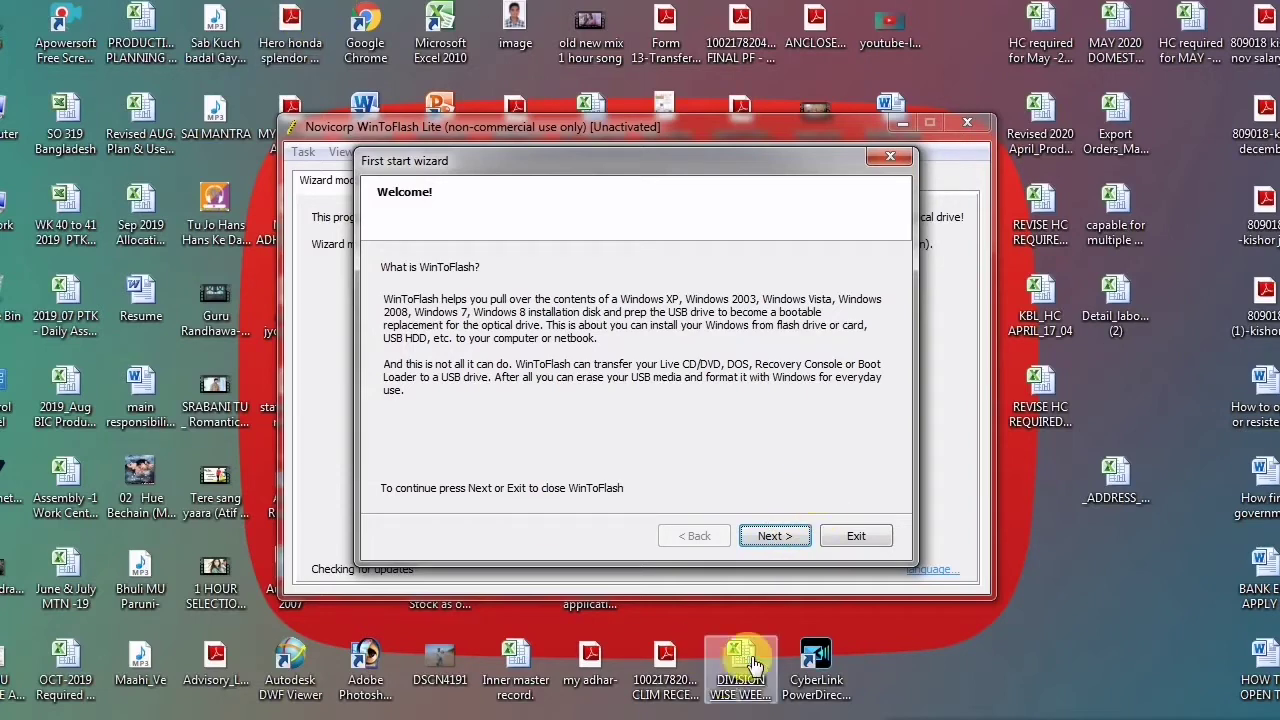
Complete the first start wizard, accepting the EULA and keeping the Free License
left_click(784, 535)
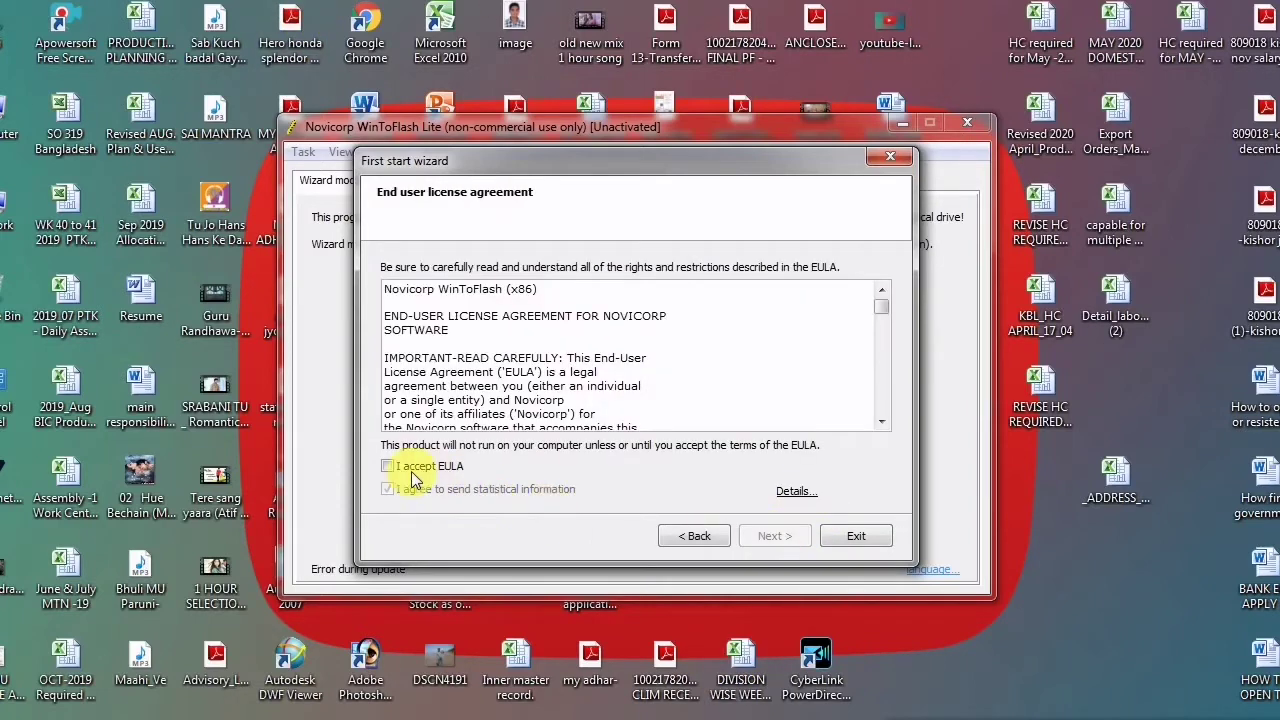
left_click(423, 470)
left_click(766, 535)
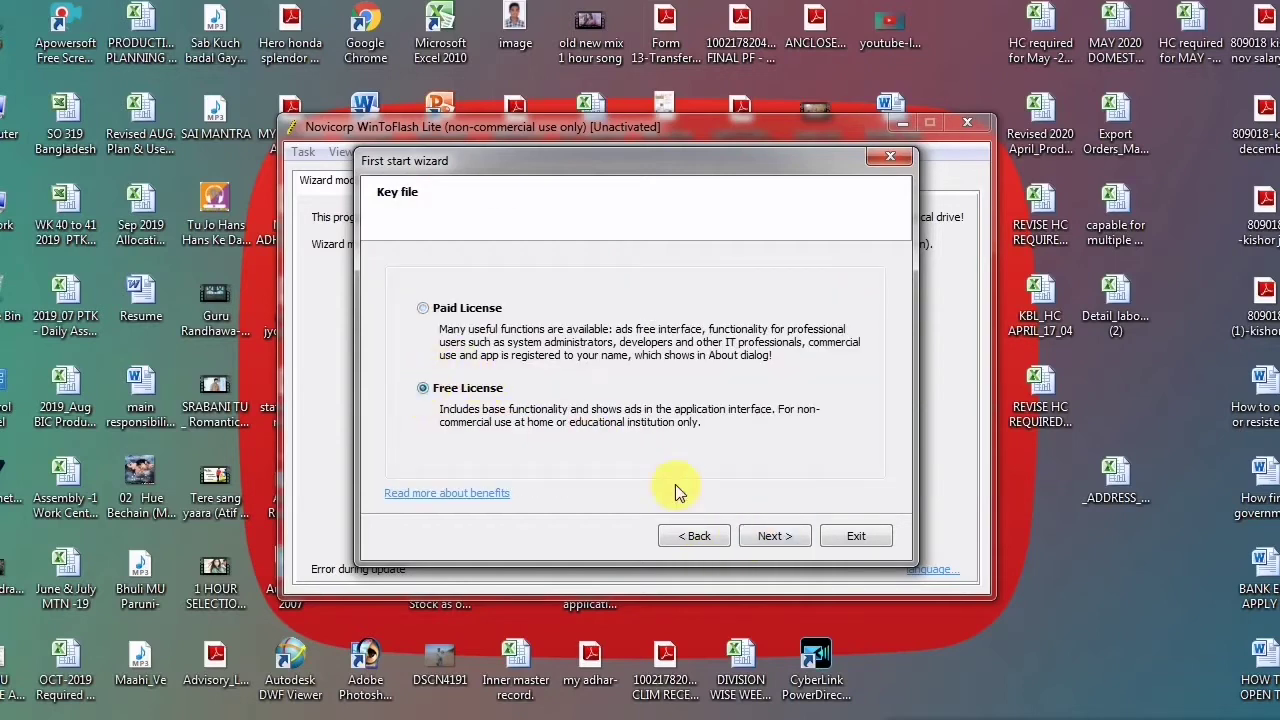
left_click(775, 537)
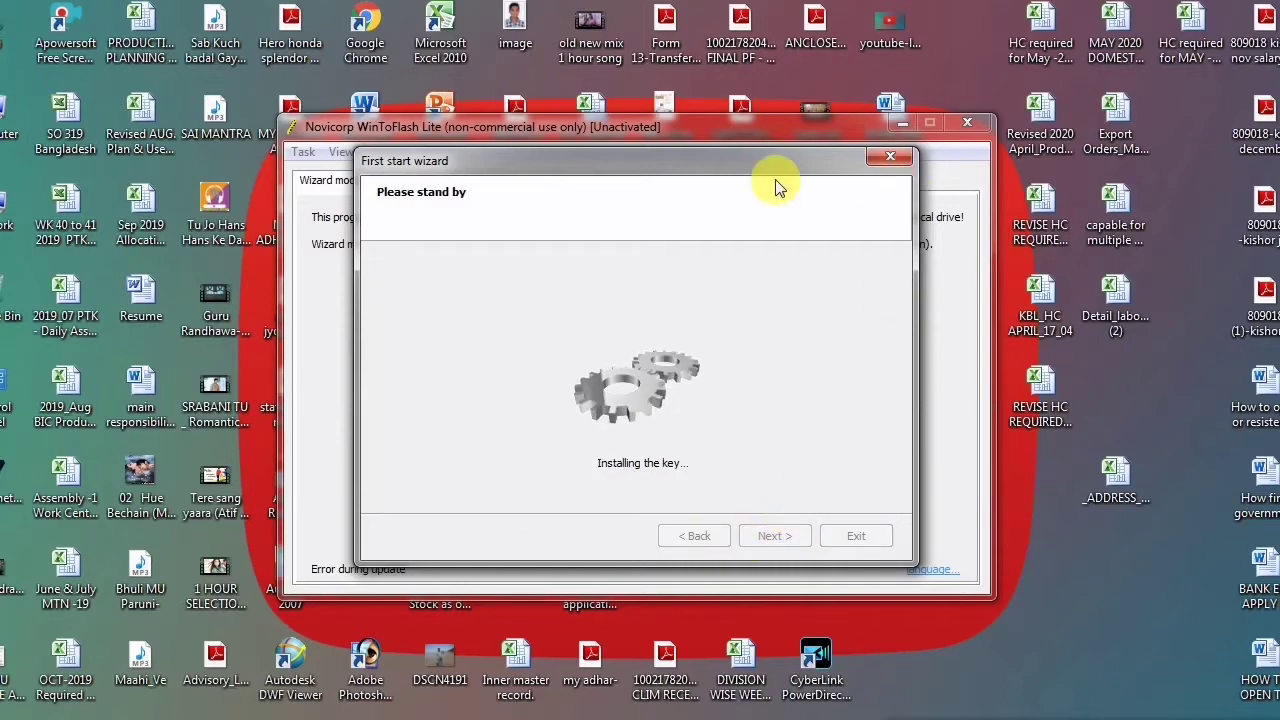
left_click_drag(670, 165, 861, 158)
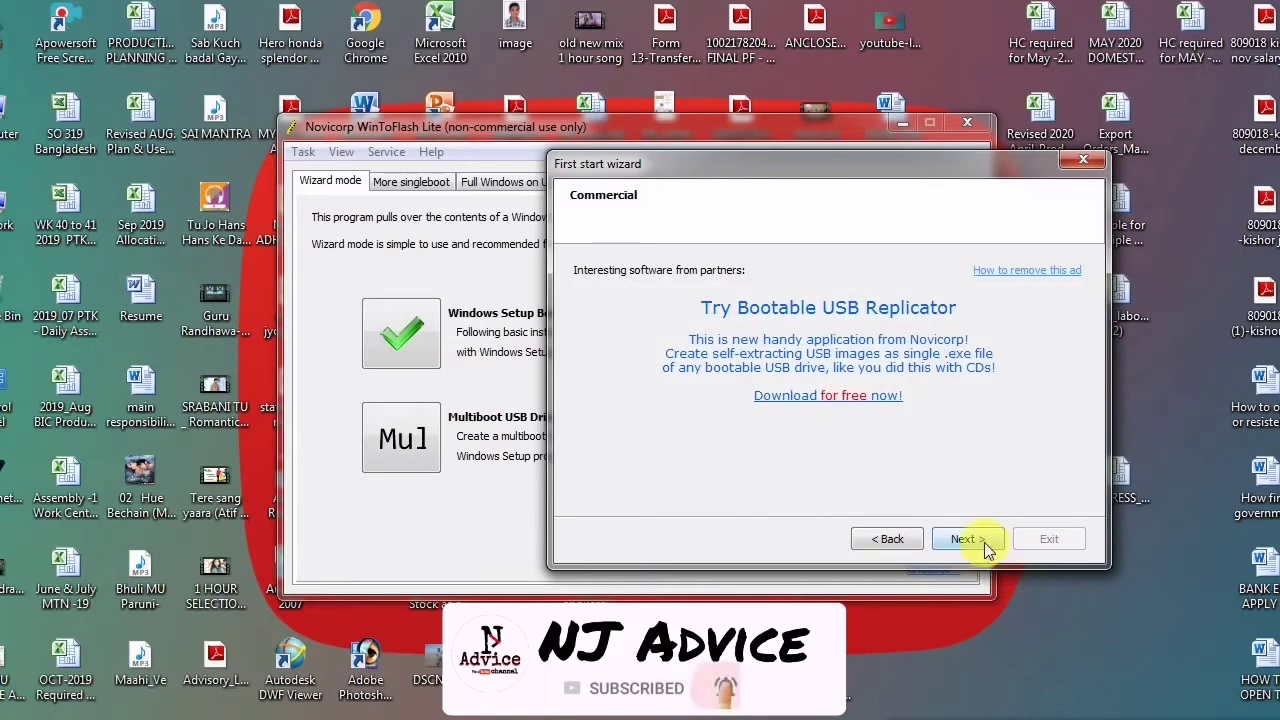
left_click(963, 539)
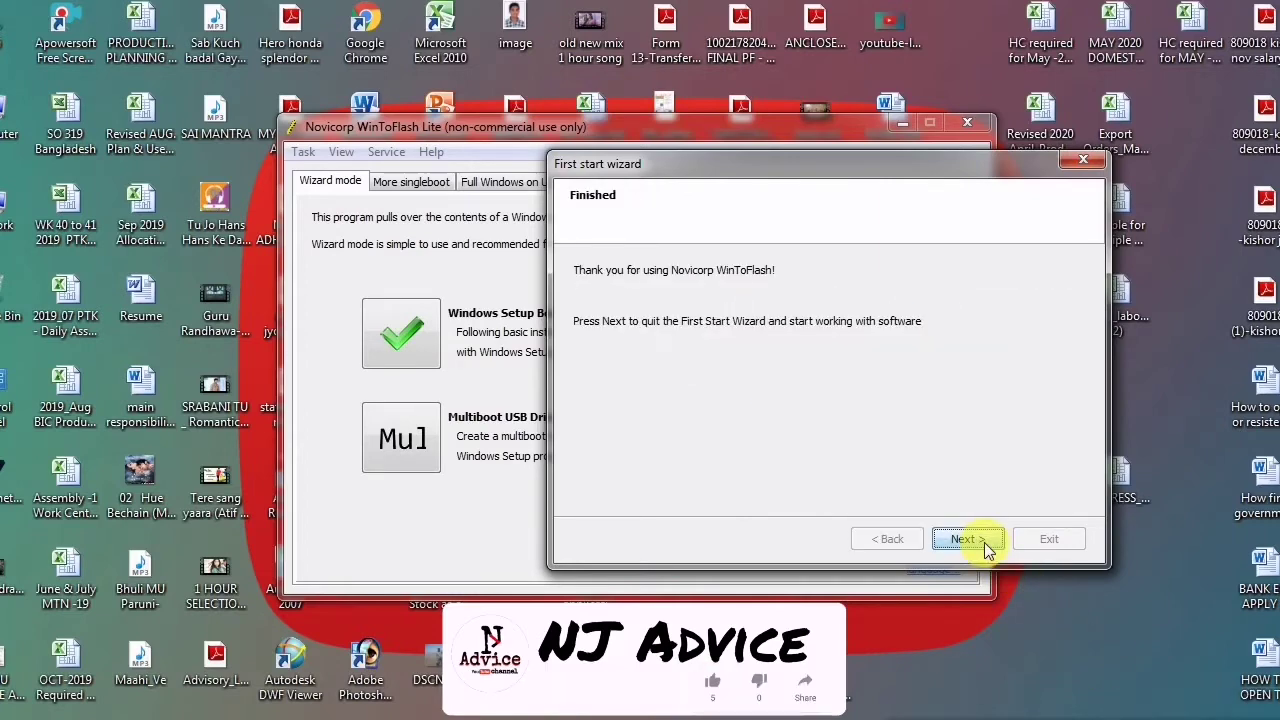
left_click(966, 539)
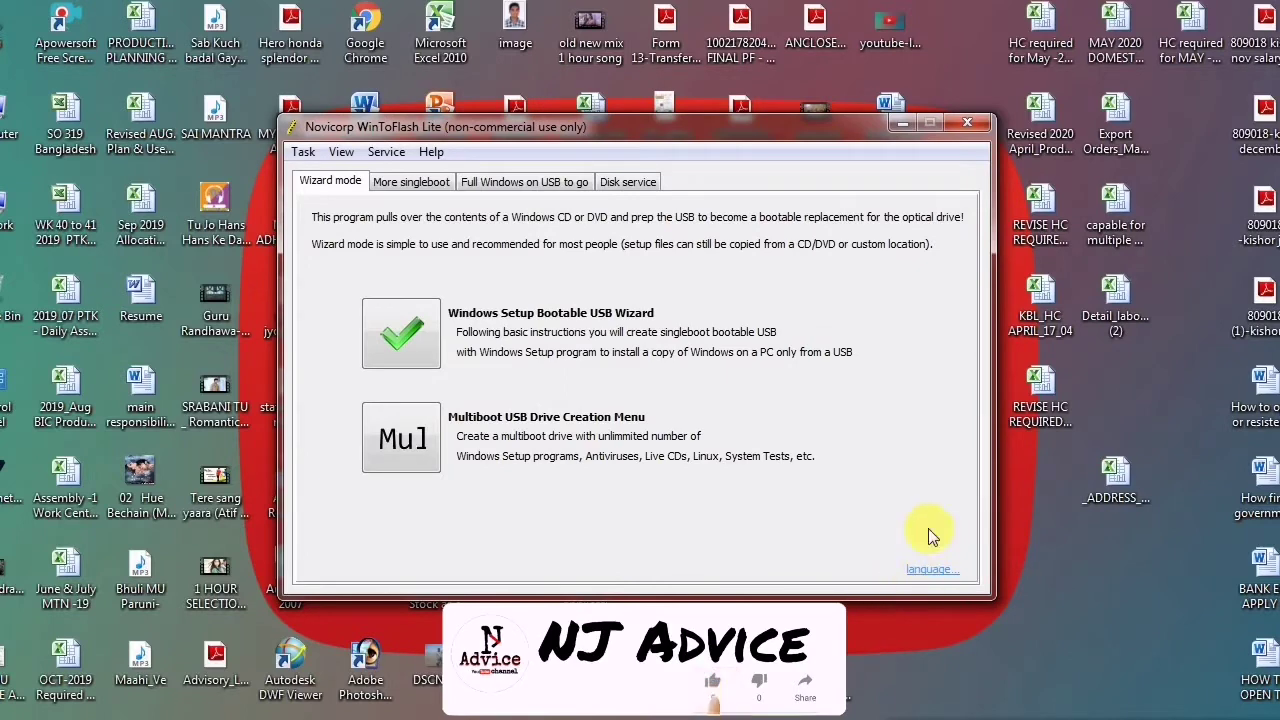
Start the Windows Setup Bootable USB Wizard and keep the inserted CD or extracted folder as the source of files
left_click(421, 181)
left_click(335, 181)
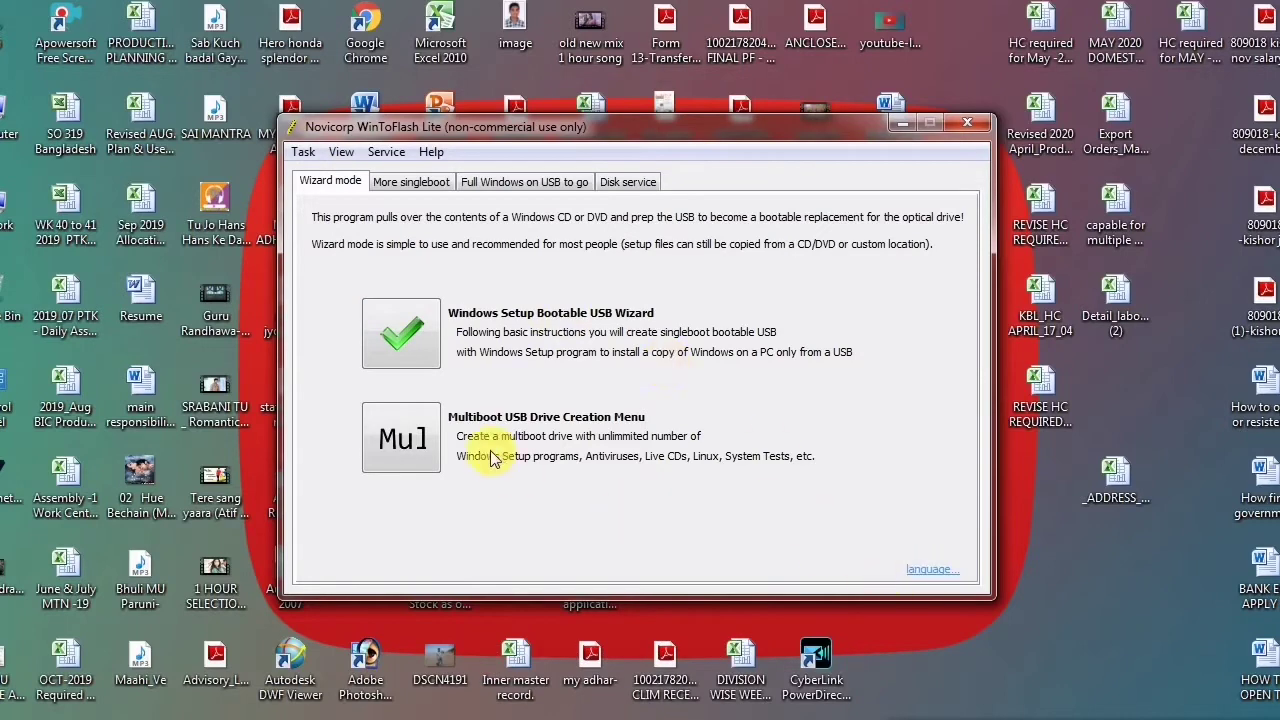
left_click(400, 334)
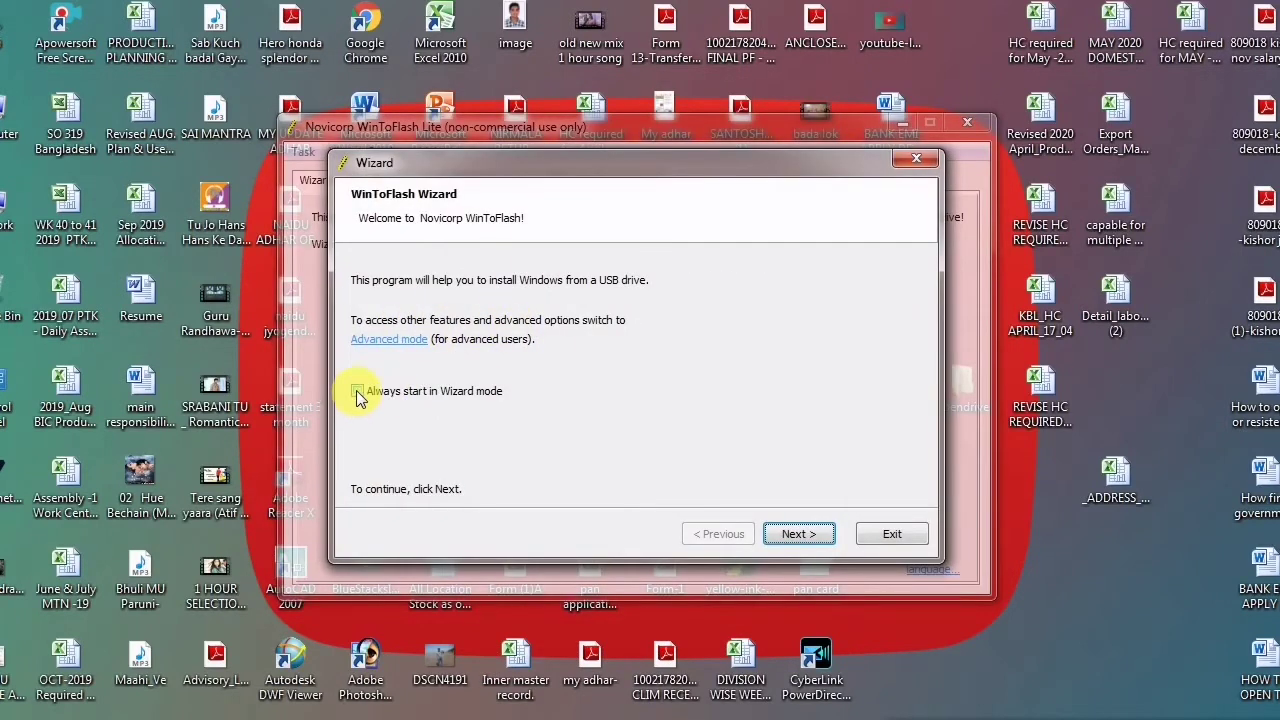
left_click(799, 537)
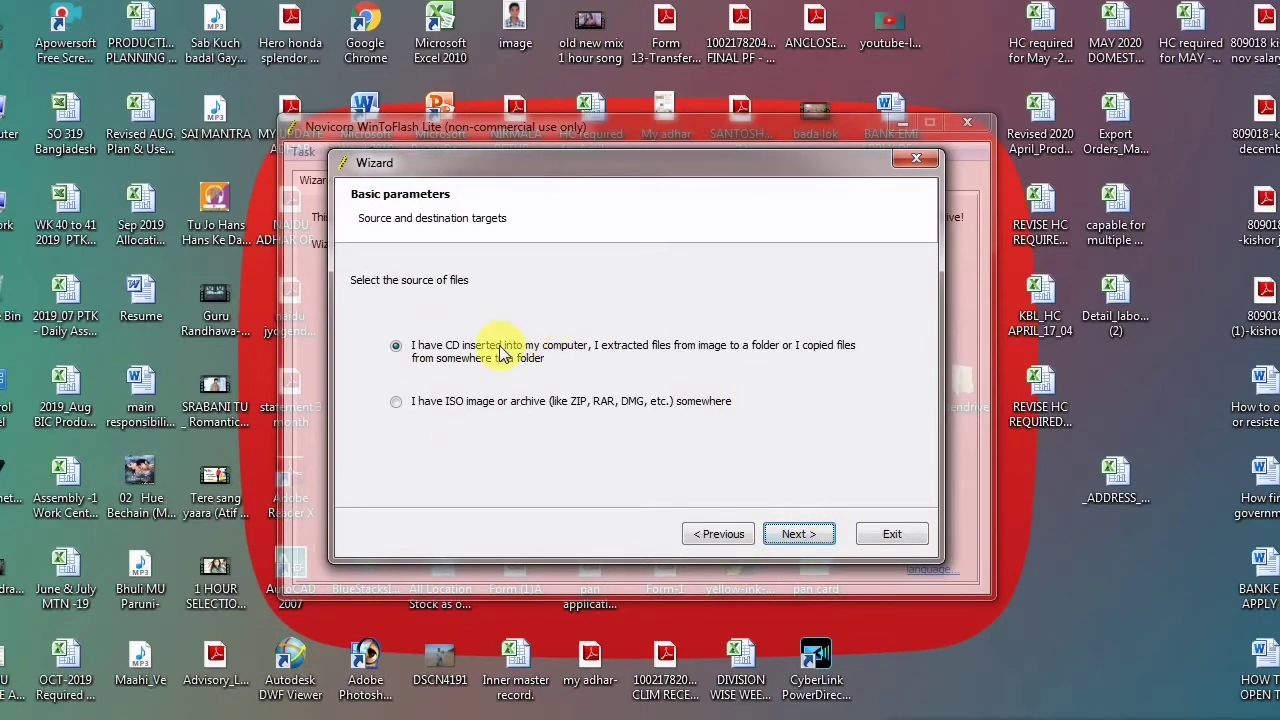
left_click(799, 537)
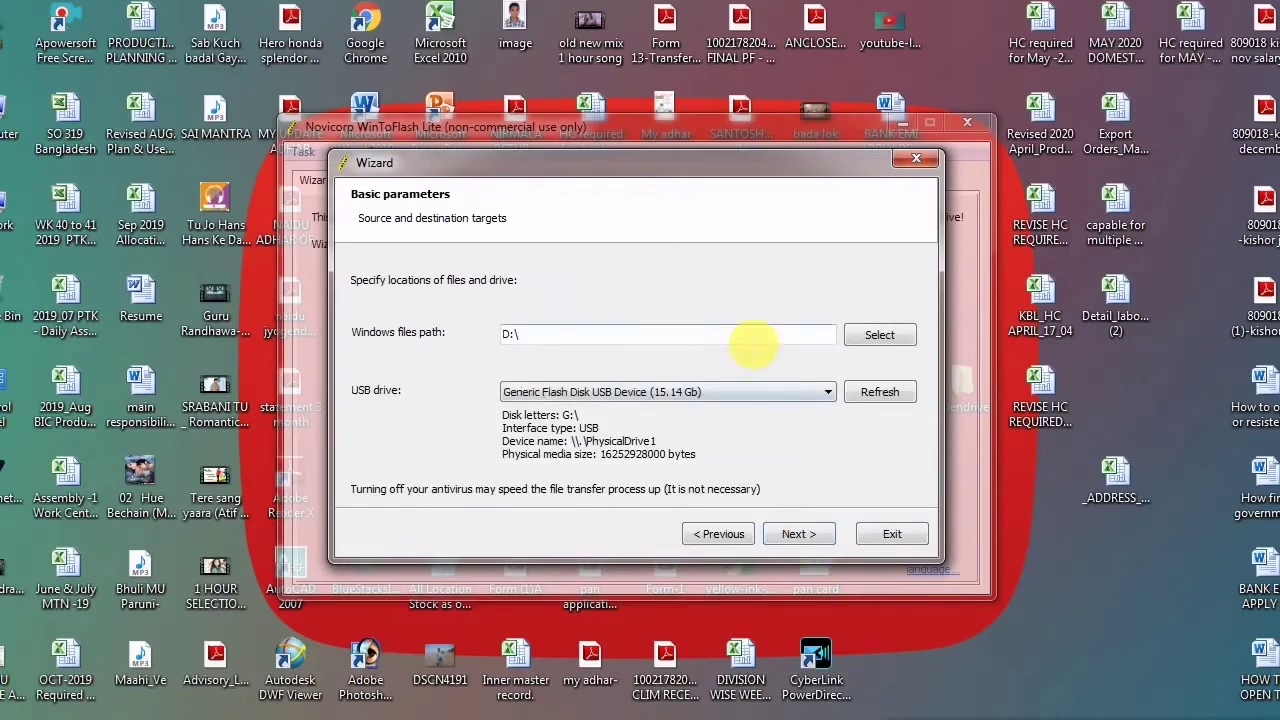
left_click(867, 338)
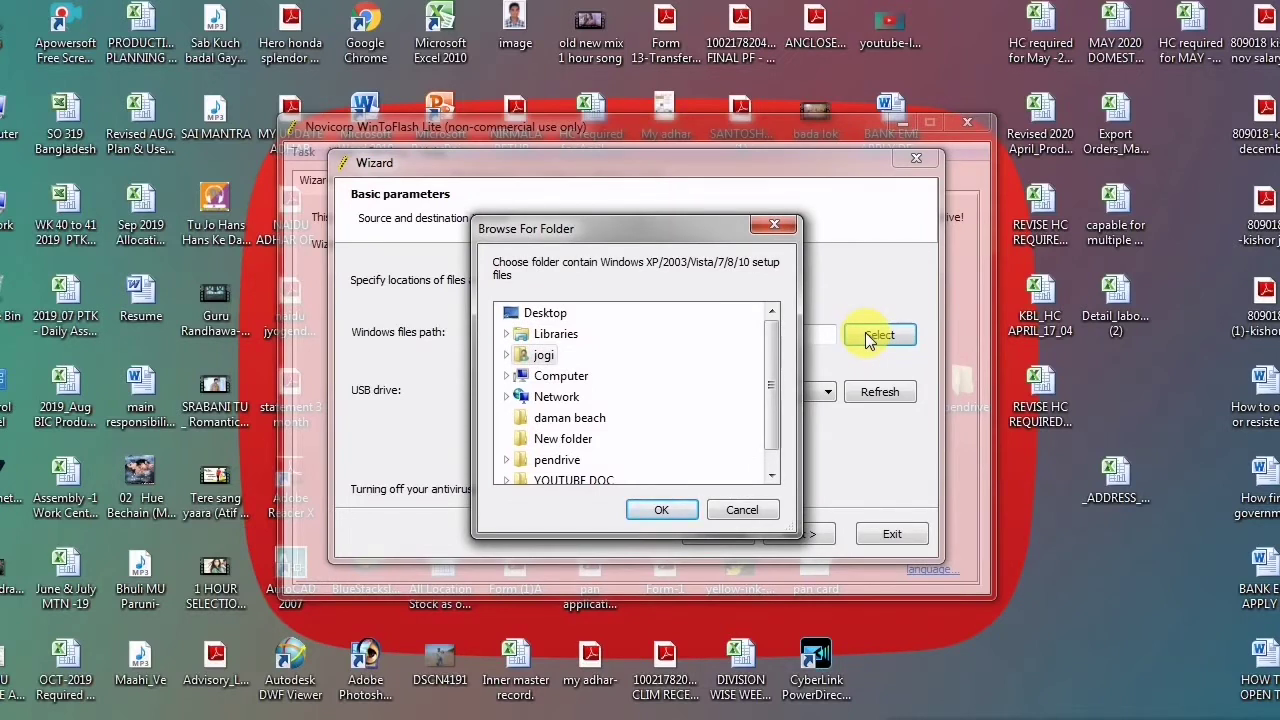
left_click(771, 226)
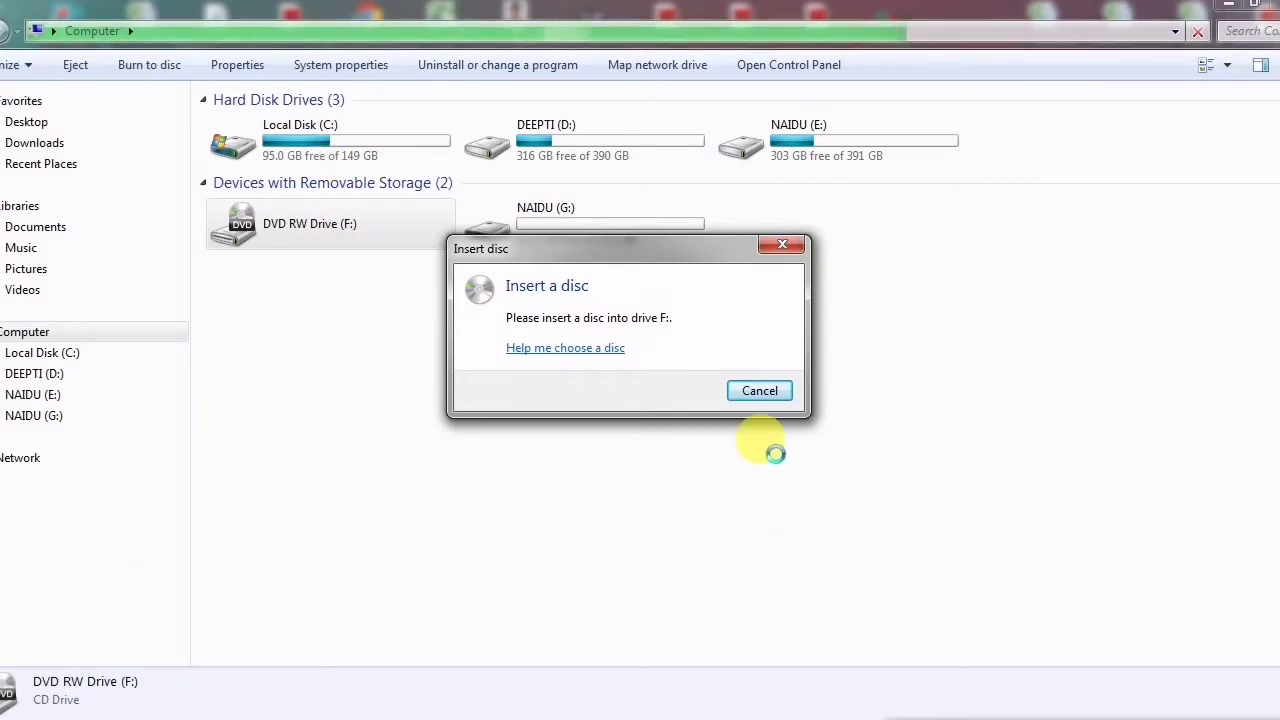
left_click(772, 391)
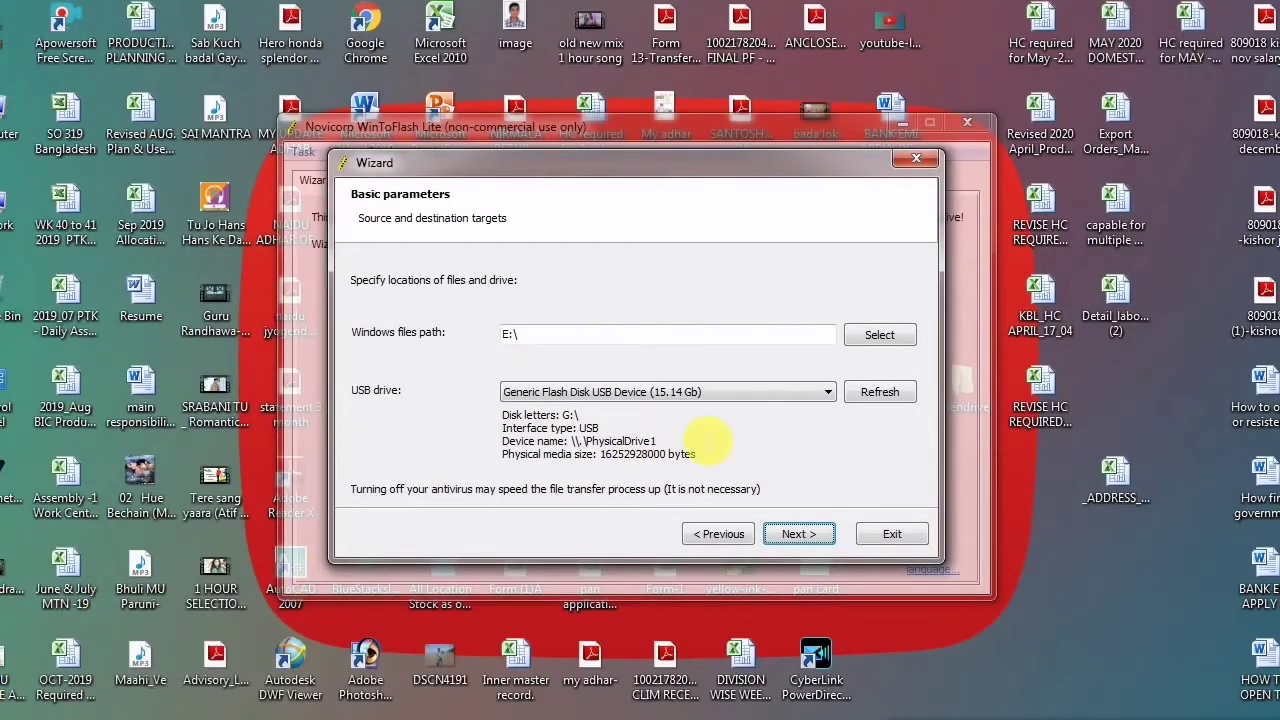
Try to set the Windows files path to DVD RW Drive (F:) by browsing the folders under Computer
left_click(878, 335)
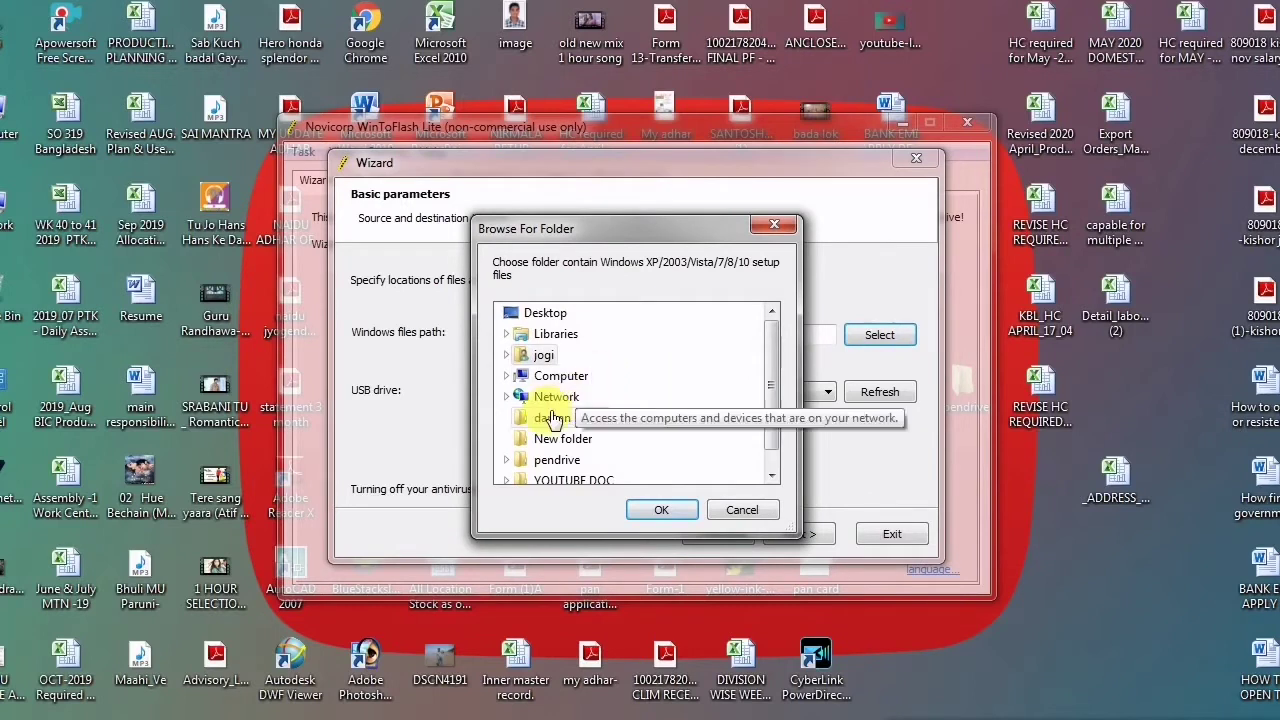
left_click_drag(769, 404, 805, 388)
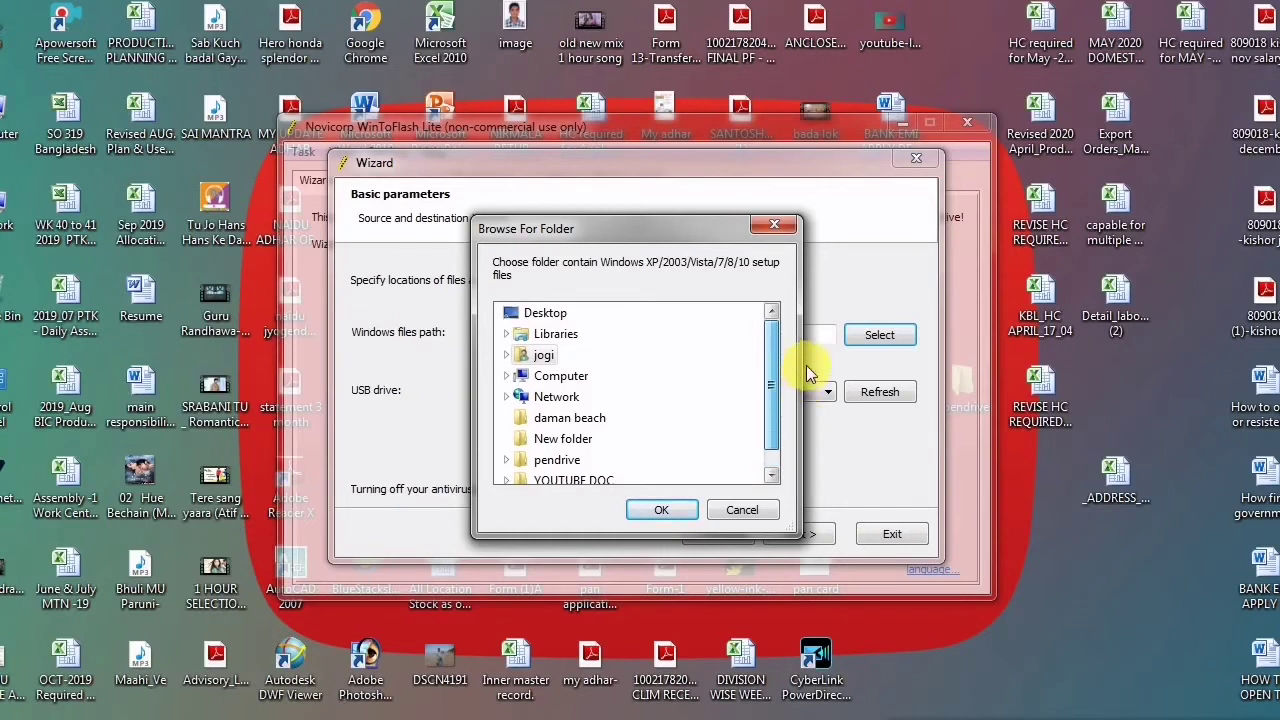
double_click(570, 381)
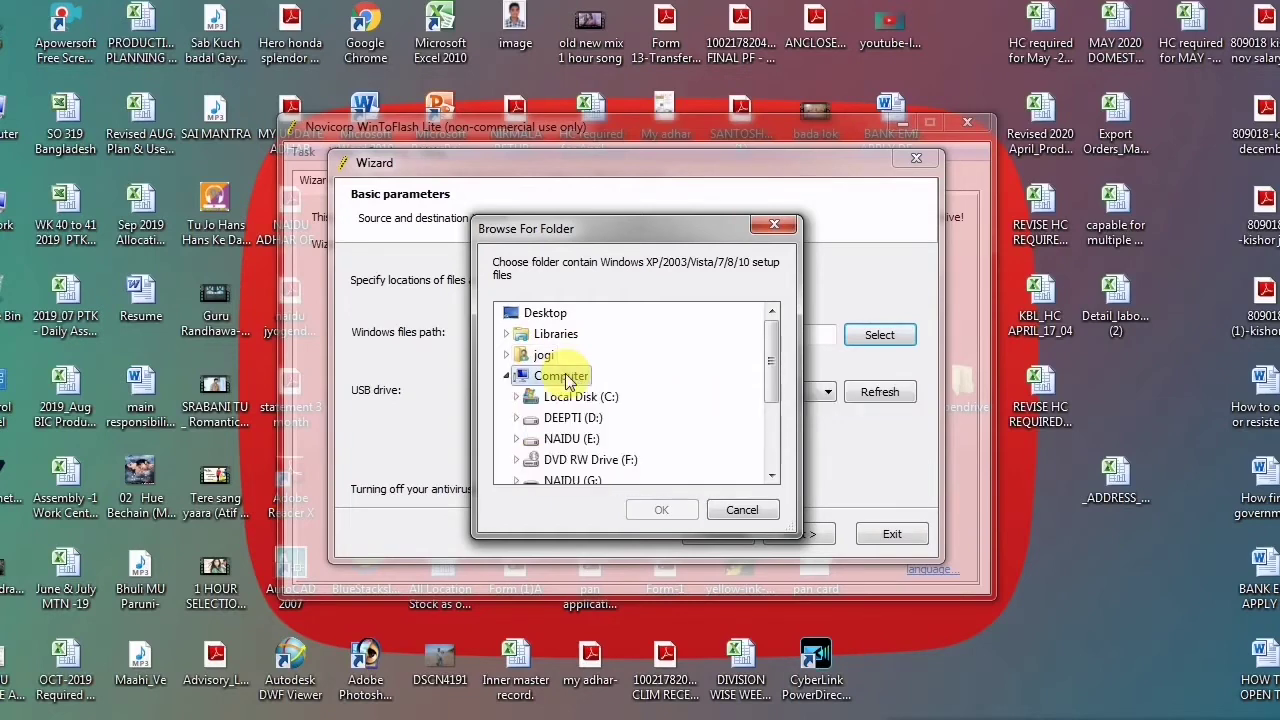
scroll(580, 457, "down", 2)
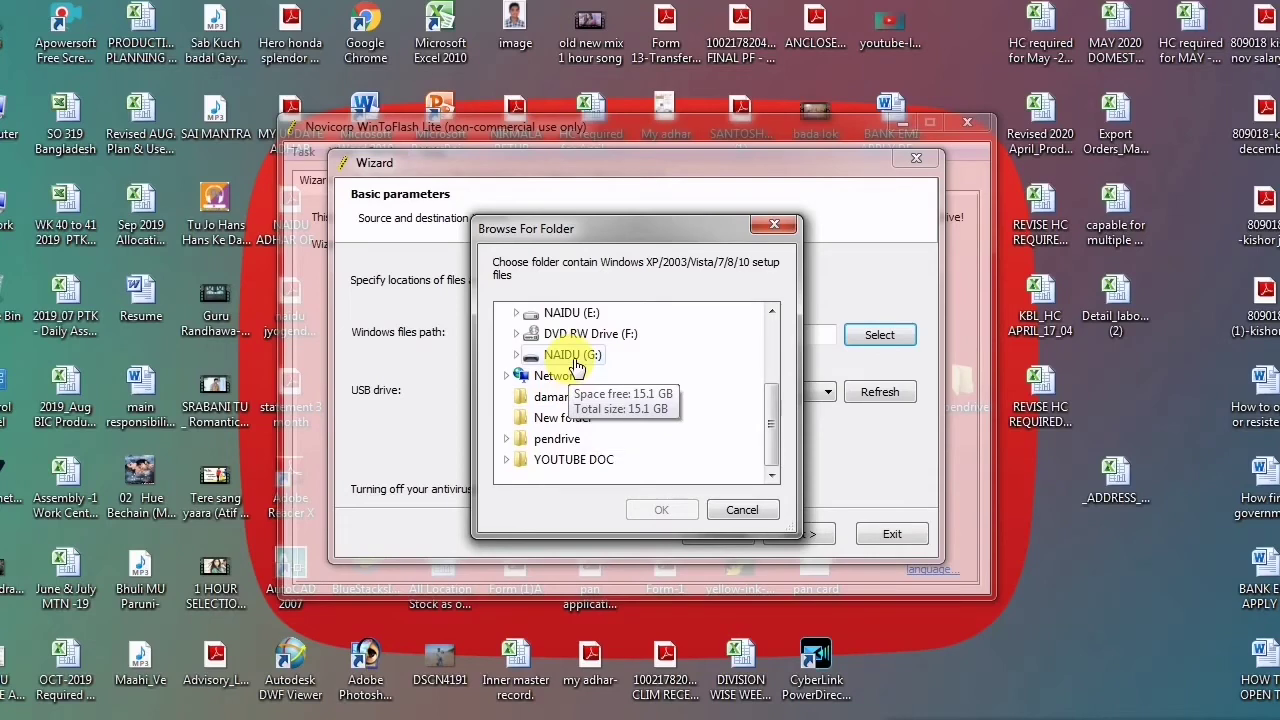
scroll(577, 368, "up", 1)
left_click(580, 396)
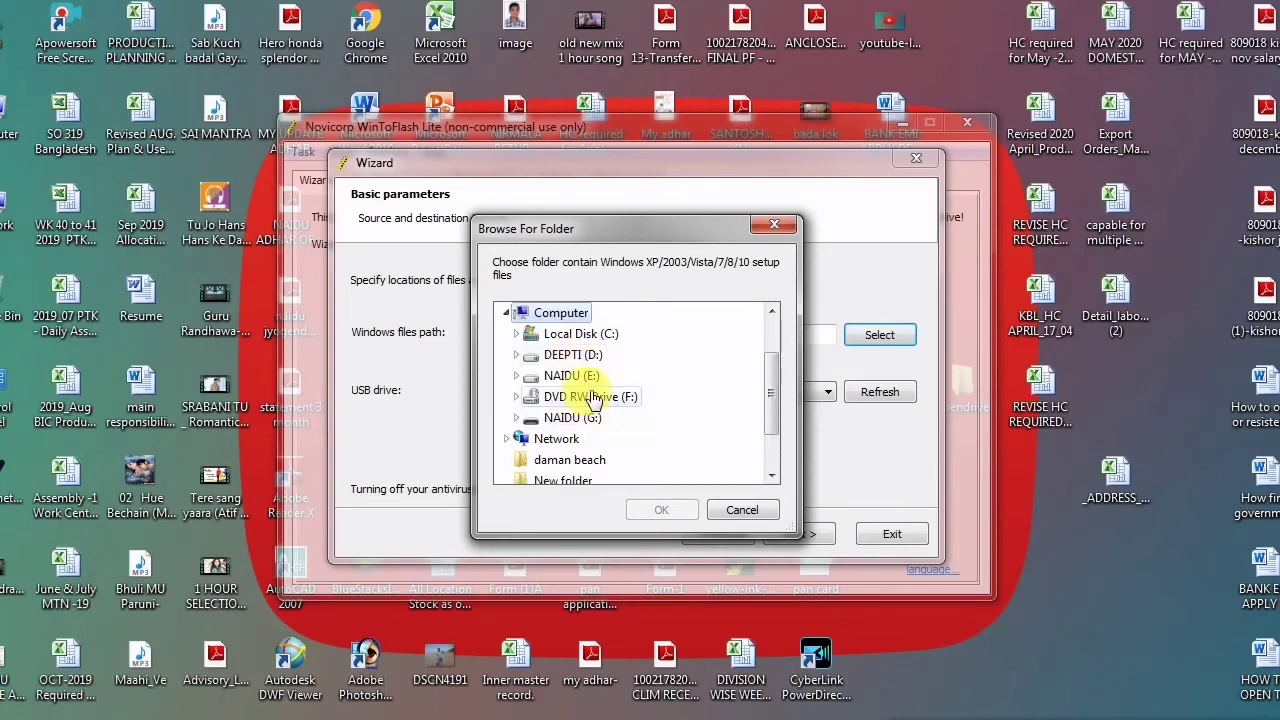
left_click(661, 509)
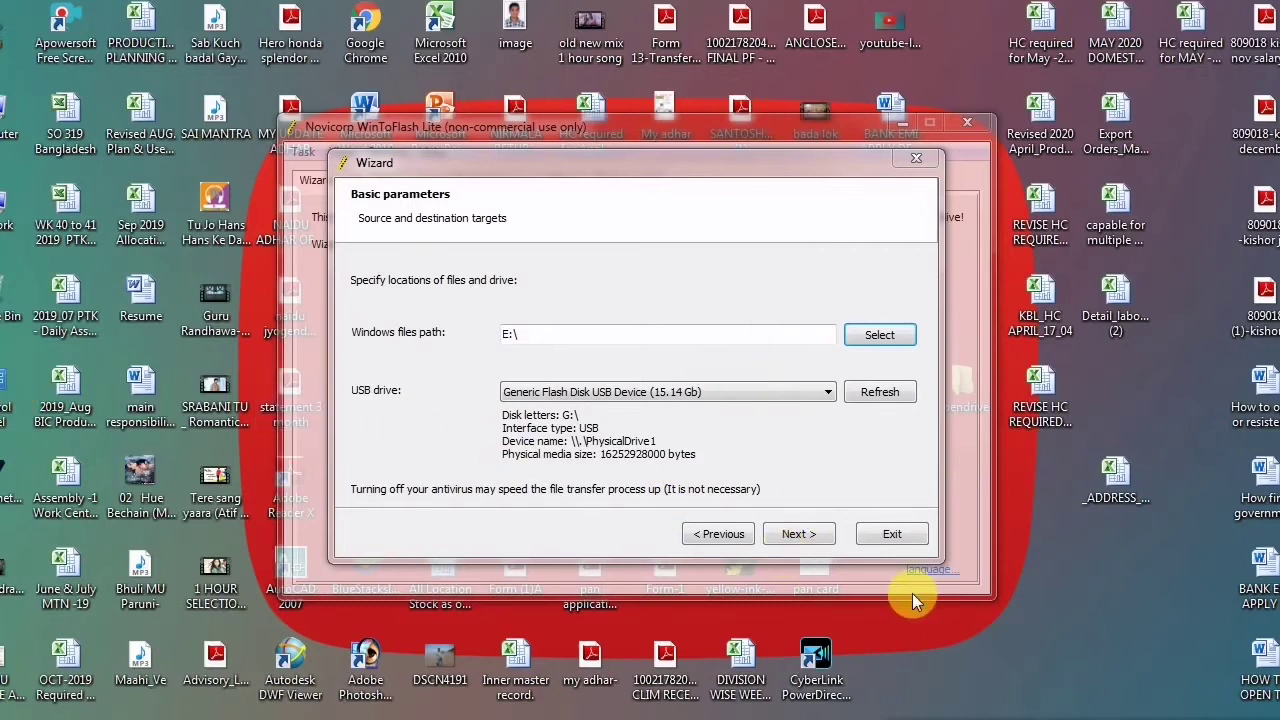
Try to continue past the basic parameters with E:\ as the Windows files path, and dismiss the version message
left_click(803, 536)
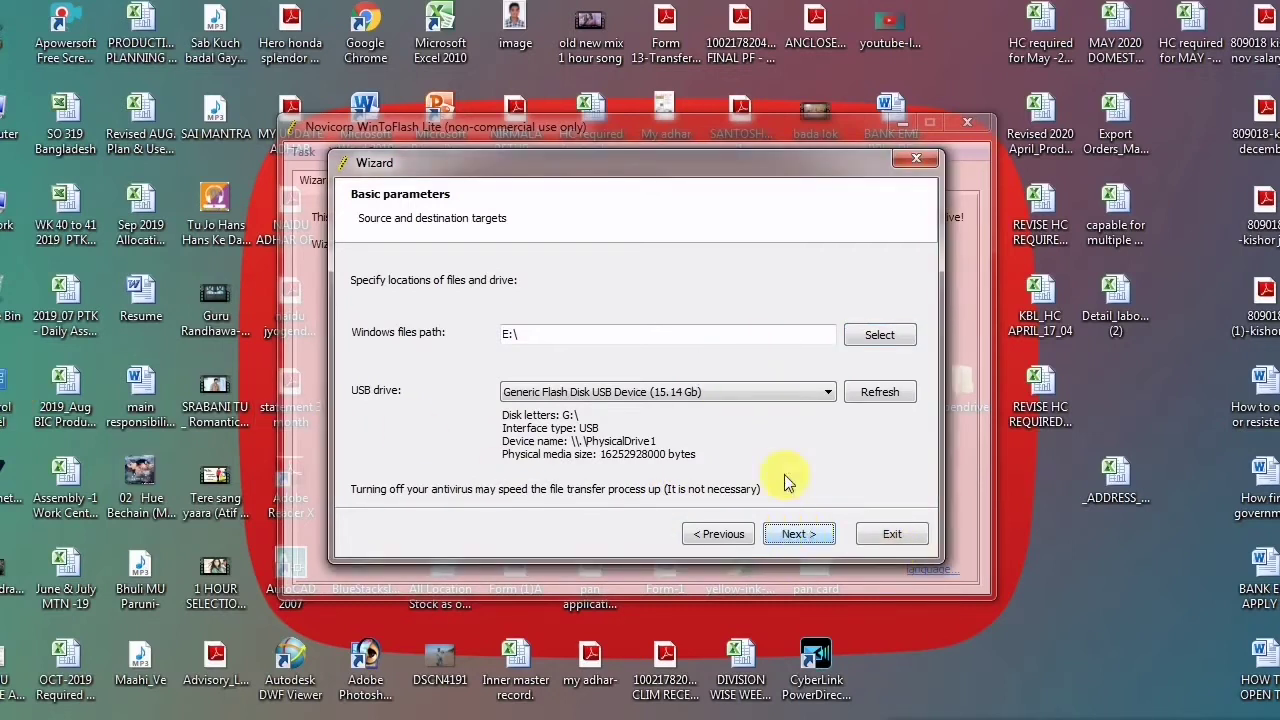
left_click(798, 535)
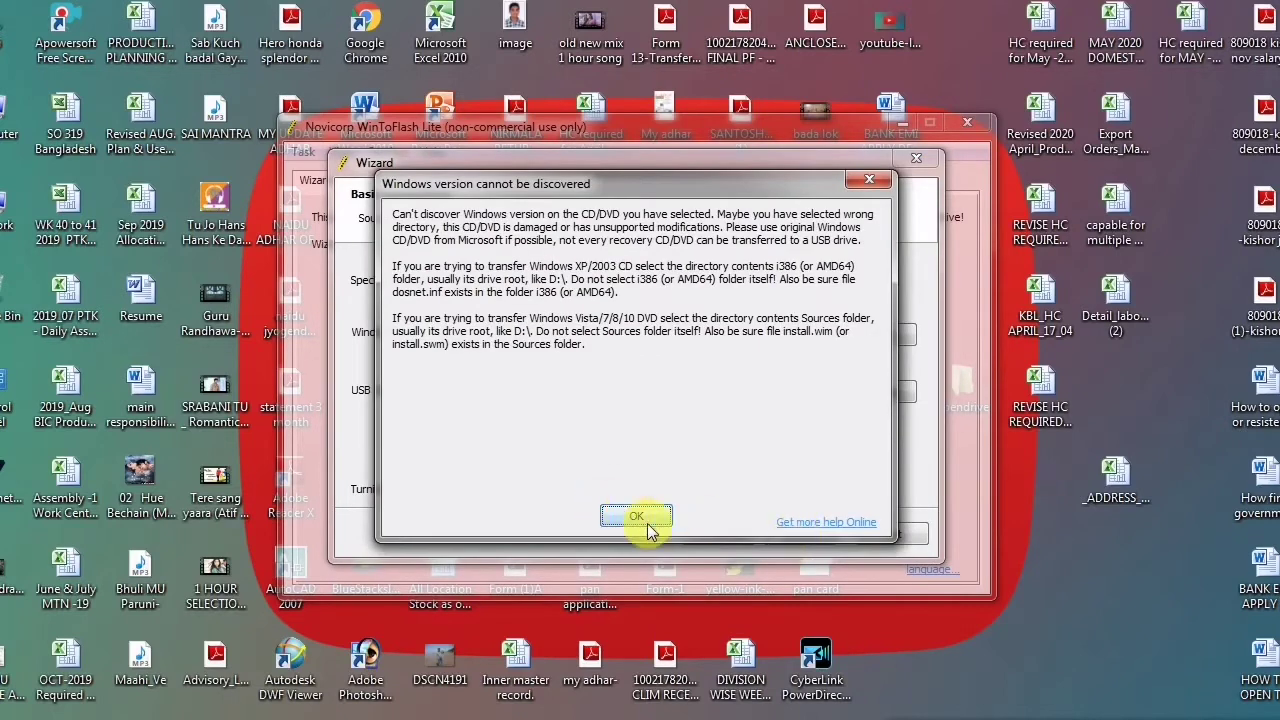
left_click(634, 518)
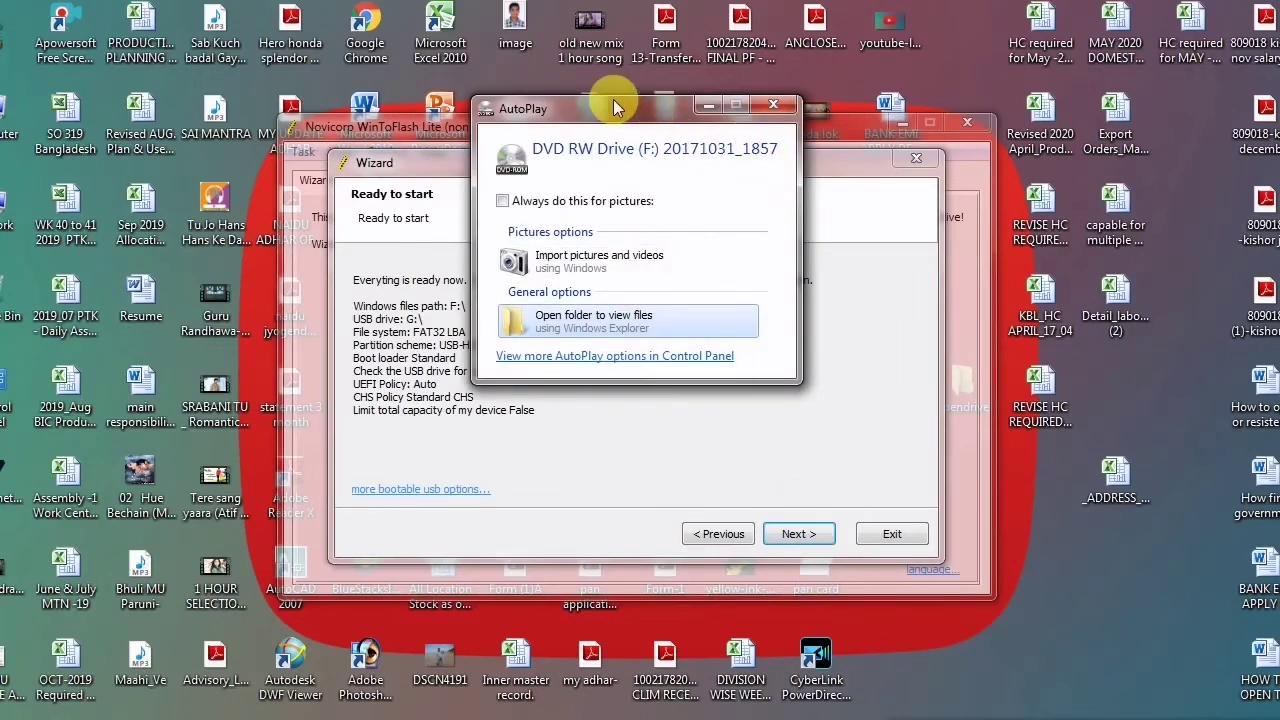
Move the AutoPlay window off the wizard and start creating the bootable USB from F:\ onto drive G:\
left_click_drag(586, 106, 22, 115)
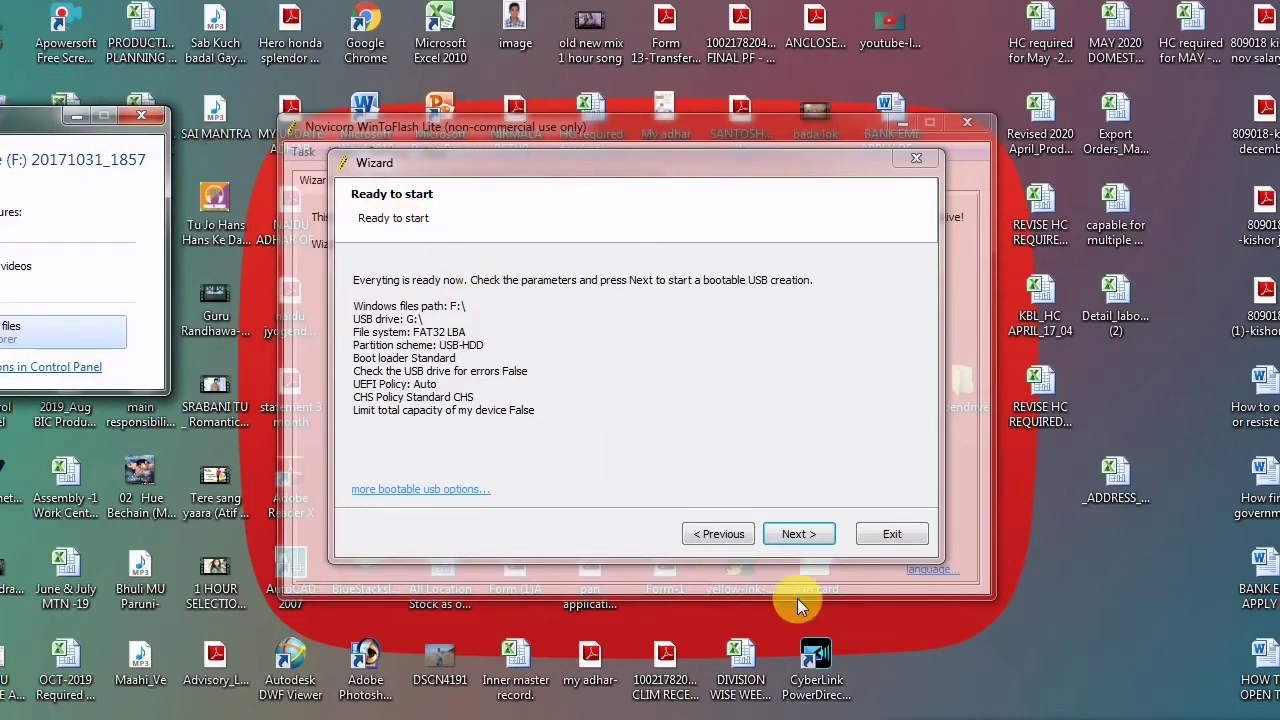
left_click(815, 534)
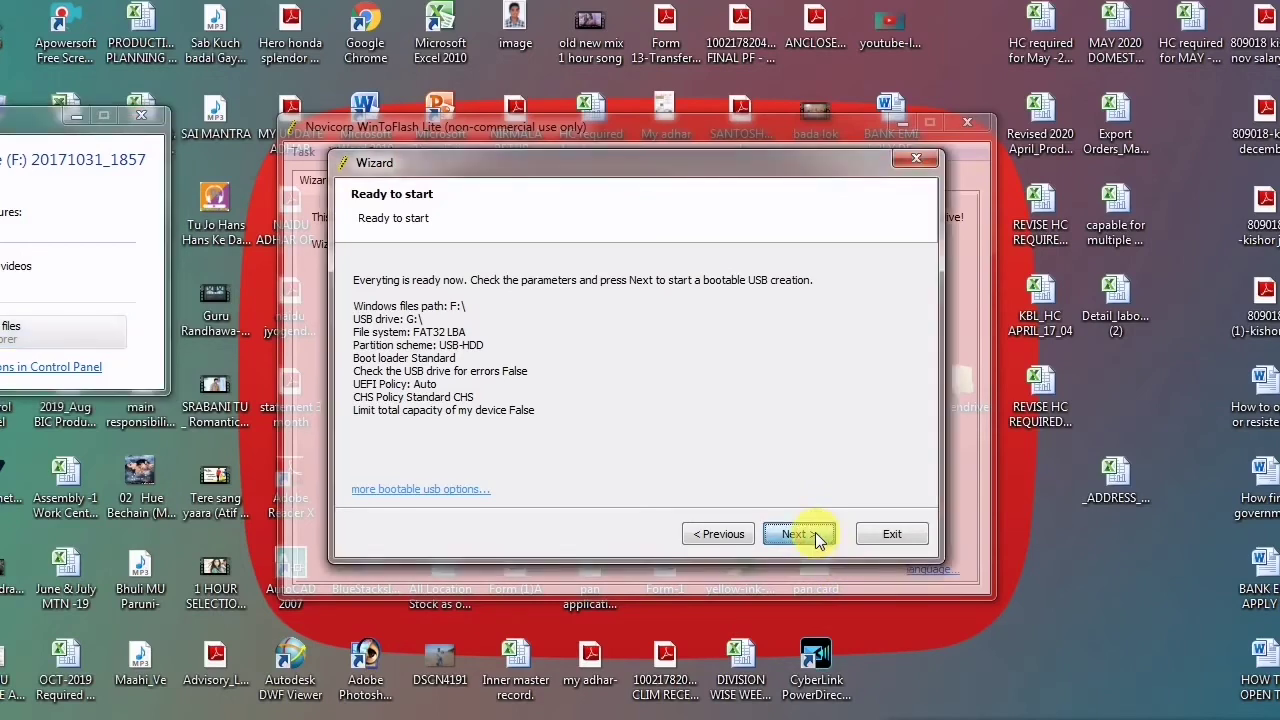
left_click(766, 448)
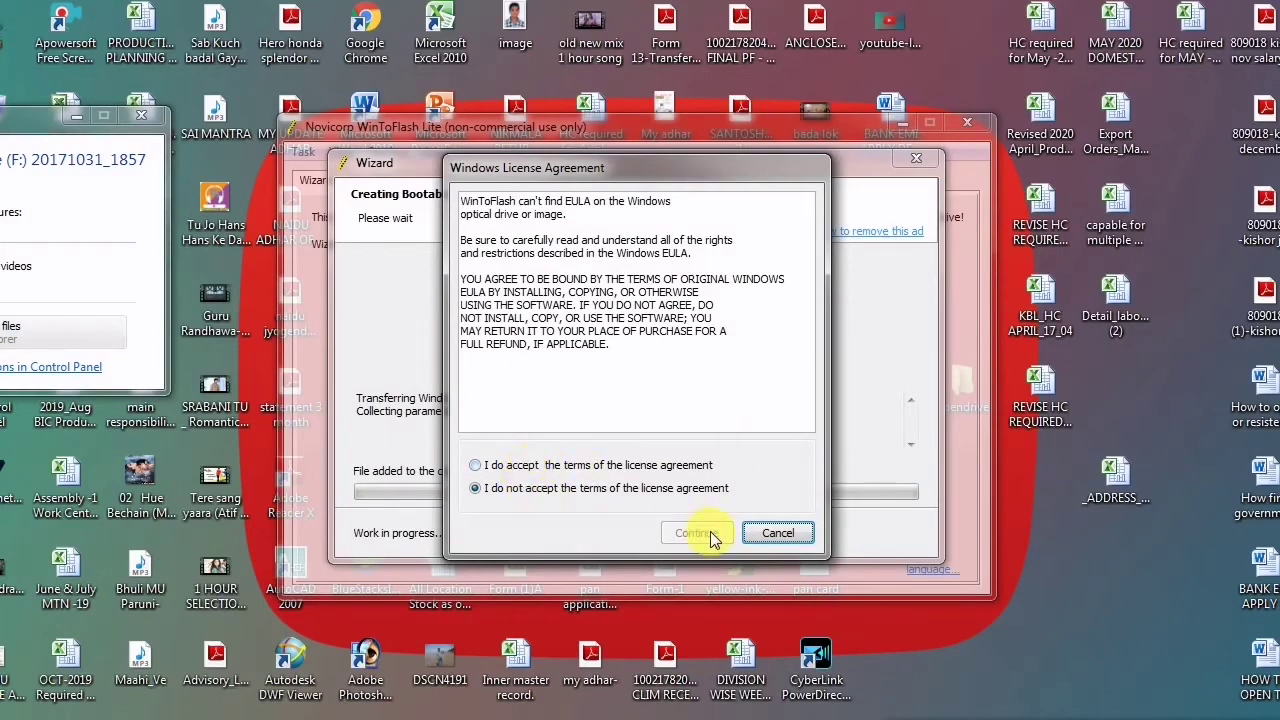
Accept the Windows License Agreement to continue the transfer, and close the AutoPlay window
left_click(477, 467)
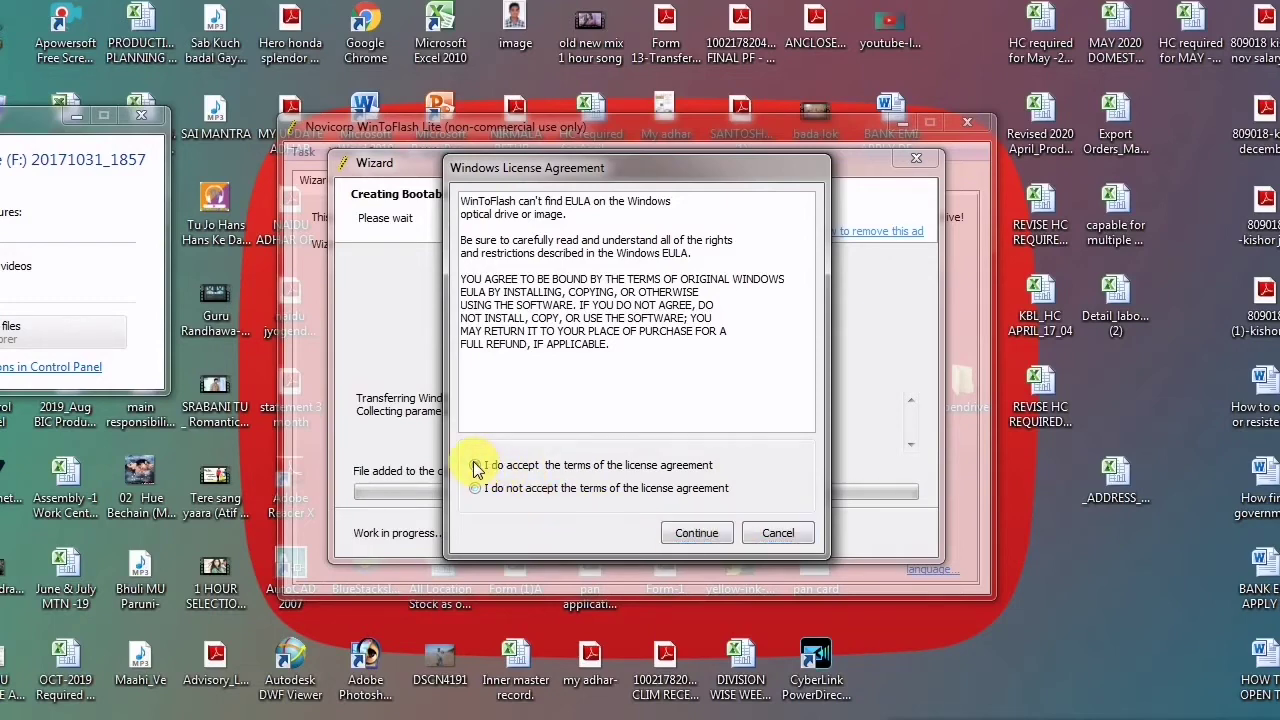
left_click(683, 535)
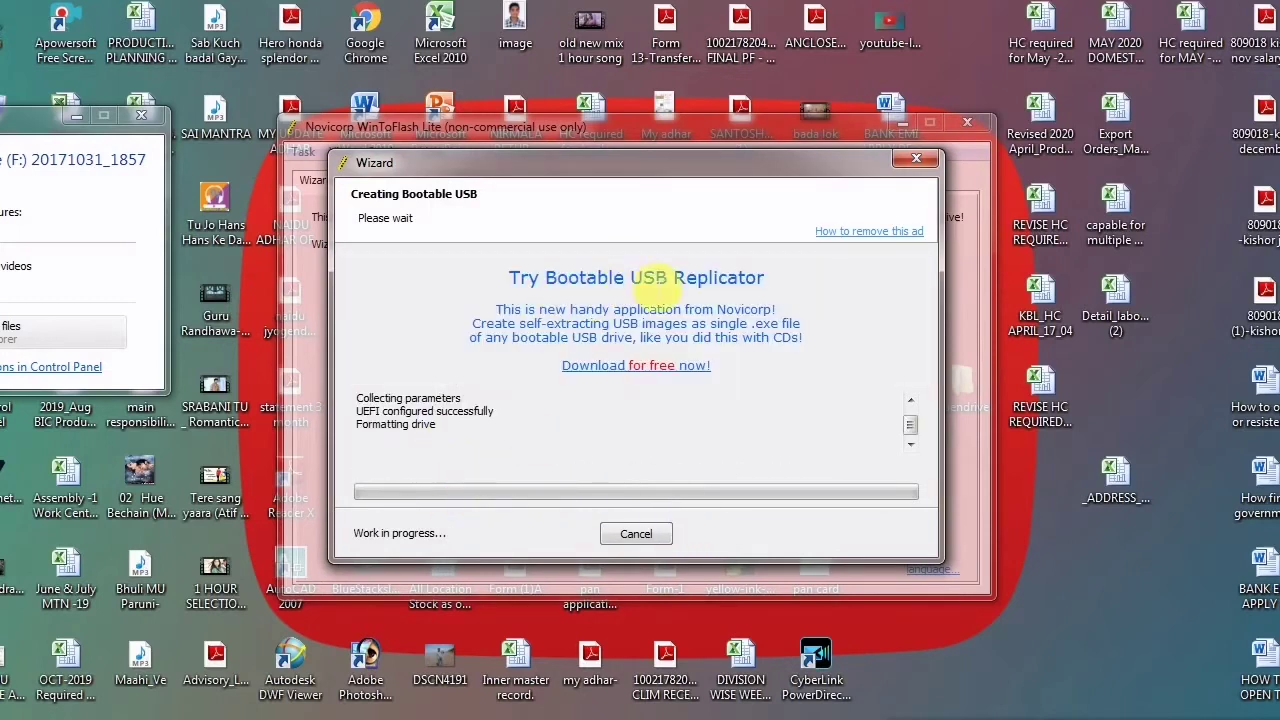
left_click(141, 115)
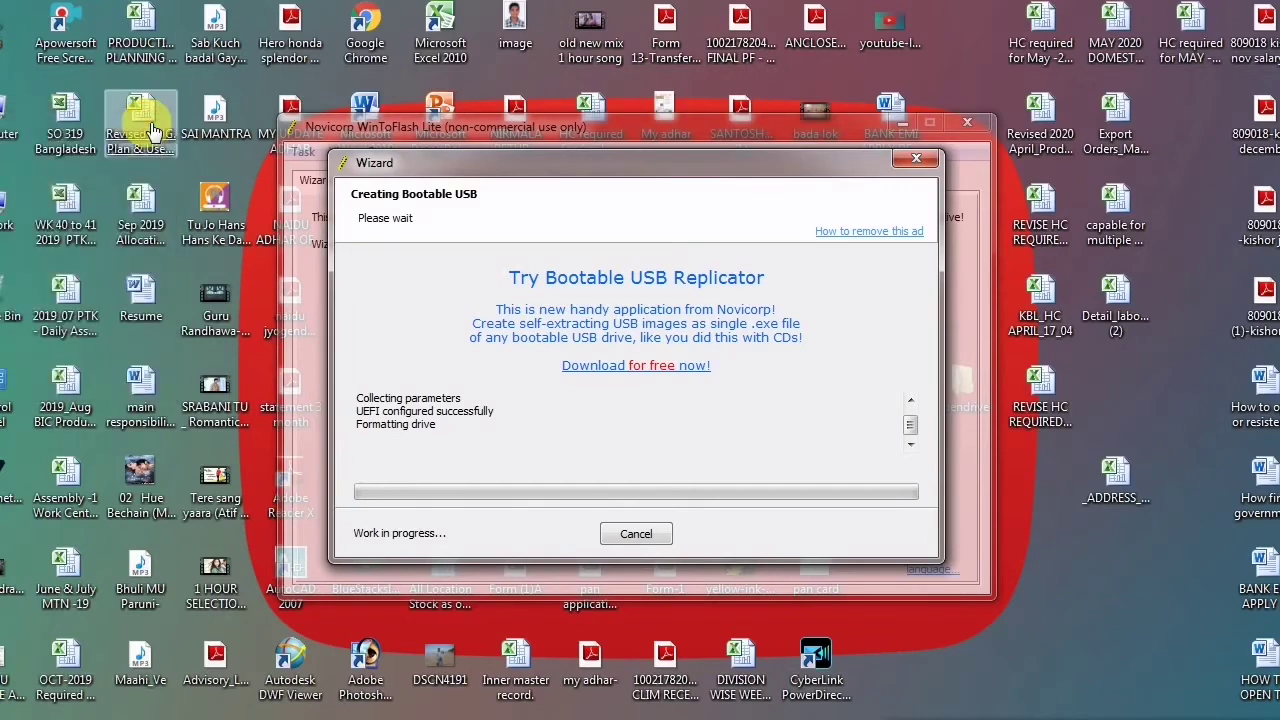